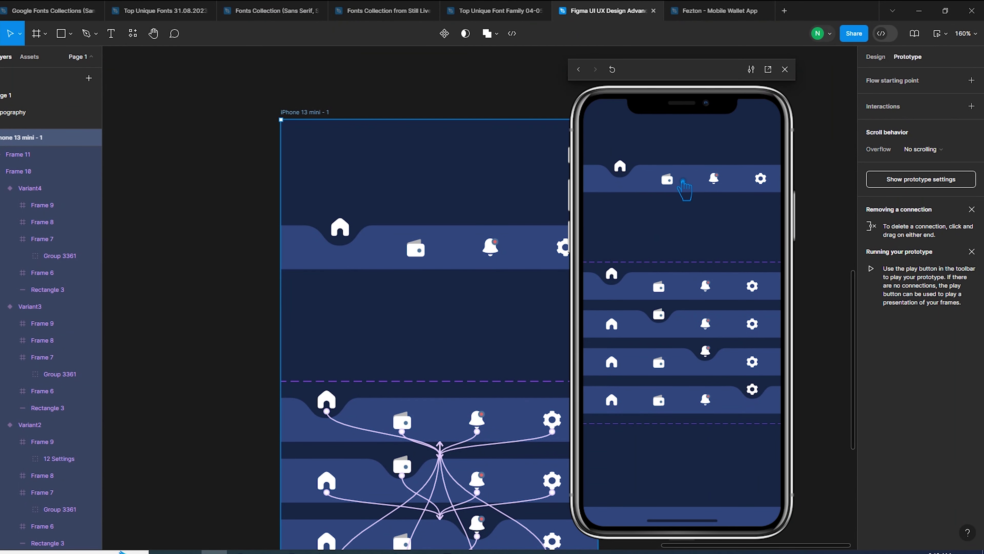
- Test the wallet, bell and settings tabs twice in the preview, then bring up the phone frame presets
left_click(683, 182)
left_click(716, 184)
left_click(763, 184)
left_click(673, 186)
left_click(720, 186)
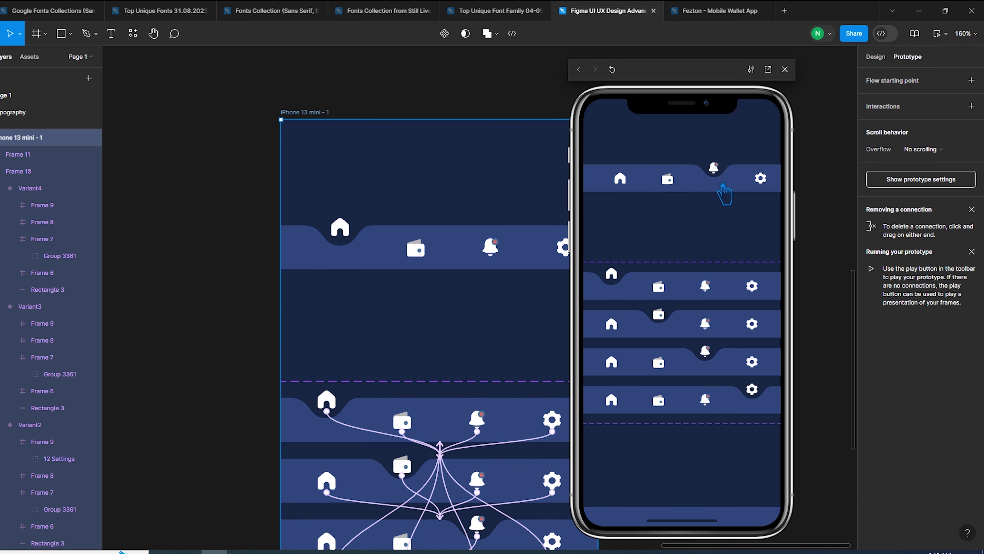
left_click(769, 193)
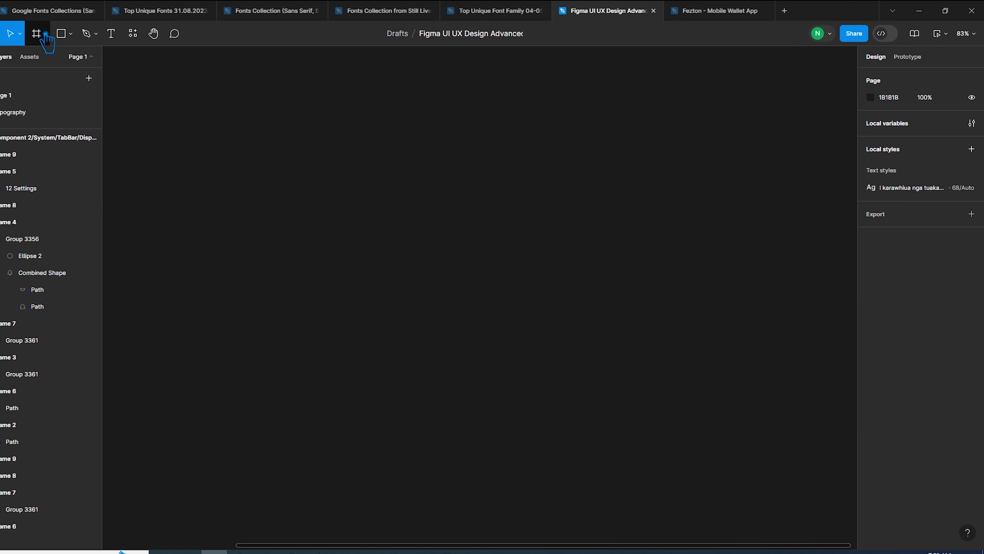
left_click(38, 33)
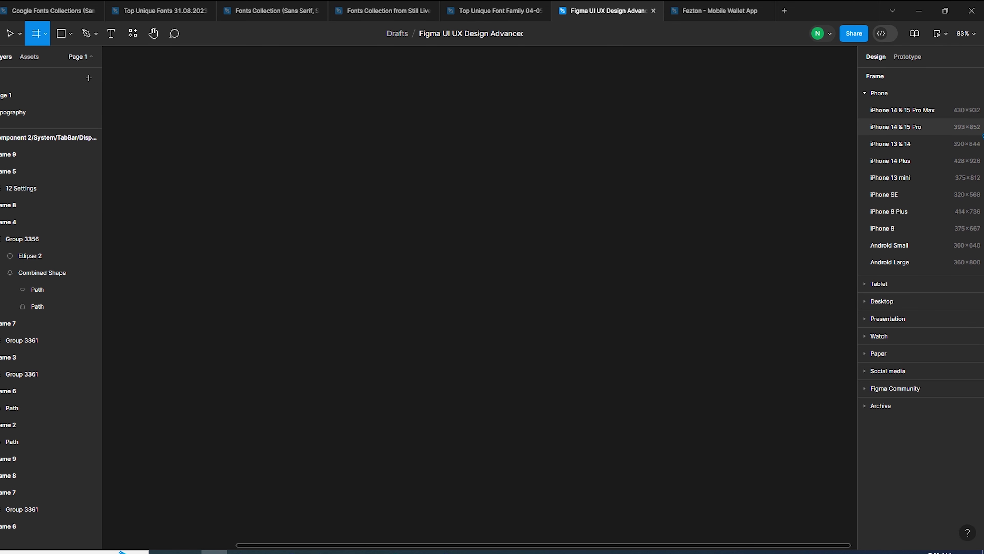
- Add a 375×812 iPhone 13 mini frame and fill it dark navy 1C2A4E
left_click(929, 177)
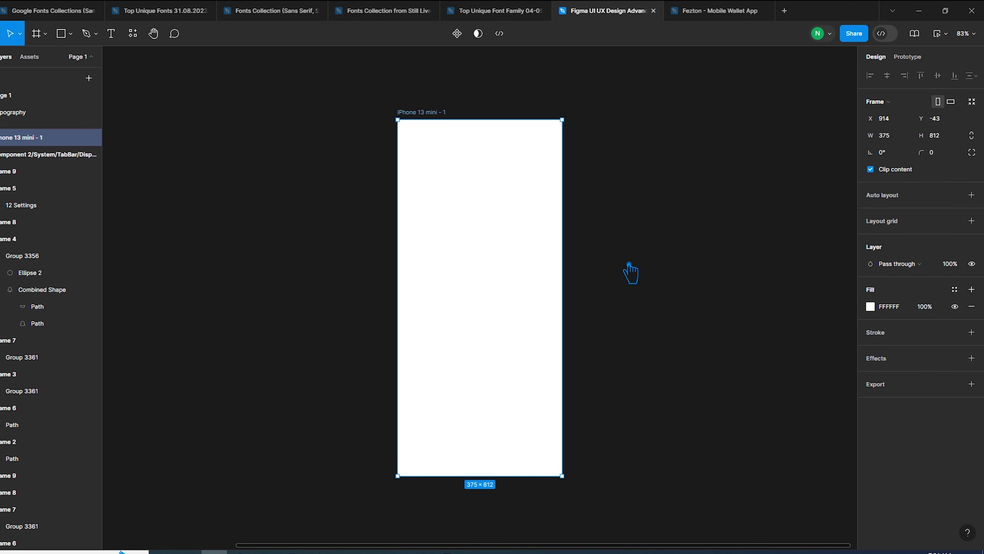
left_click(643, 252)
left_click(441, 128)
left_click(870, 307)
mouse_move(786, 416)
left_mouse_down()
mouse_move(813, 415)
mouse_move(821, 371)
left_mouse_up()
left_click(791, 384)
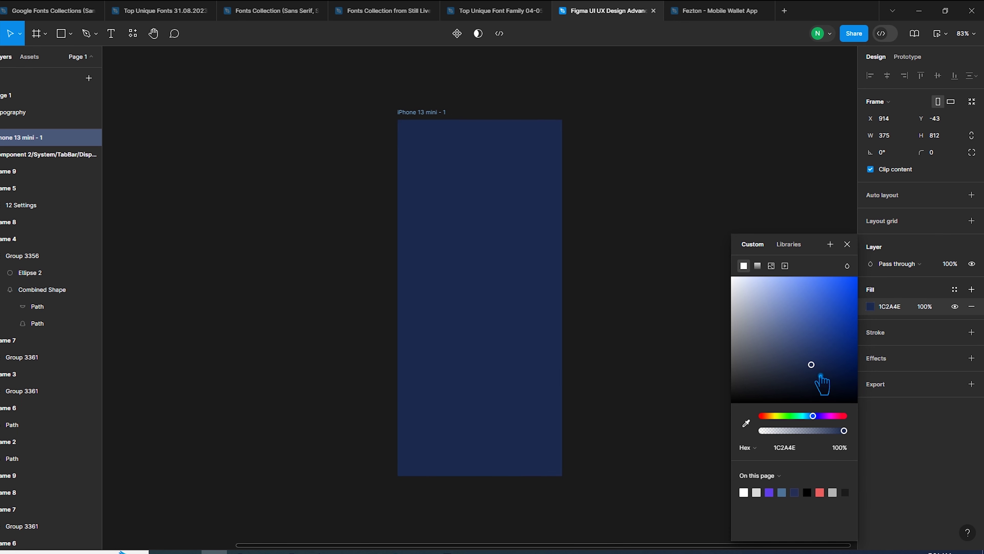
left_click(653, 347)
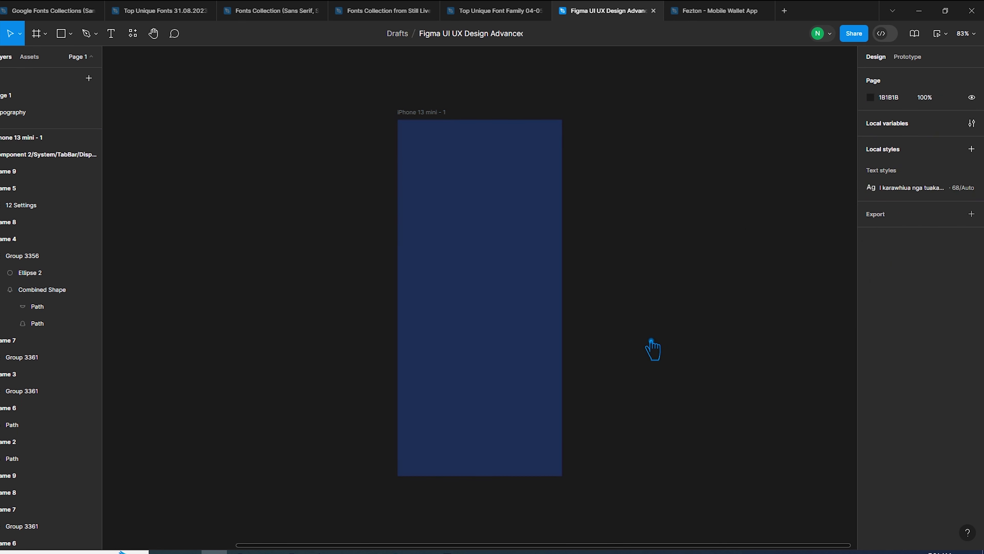
- Move the tab bar component into the frame bottom, centred at X 0
scroll(621, 437, "up", 3, "ctrl")
left_click_drag(621, 437, 643, 326)
scroll(644, 325, "down", 5, "ctrl")
mouse_move(271, 223)
left_mouse_down()
mouse_move(578, 314)
mouse_move(578, 323)
left_mouse_up()
scroll(604, 306, "up", 5, "ctrl")
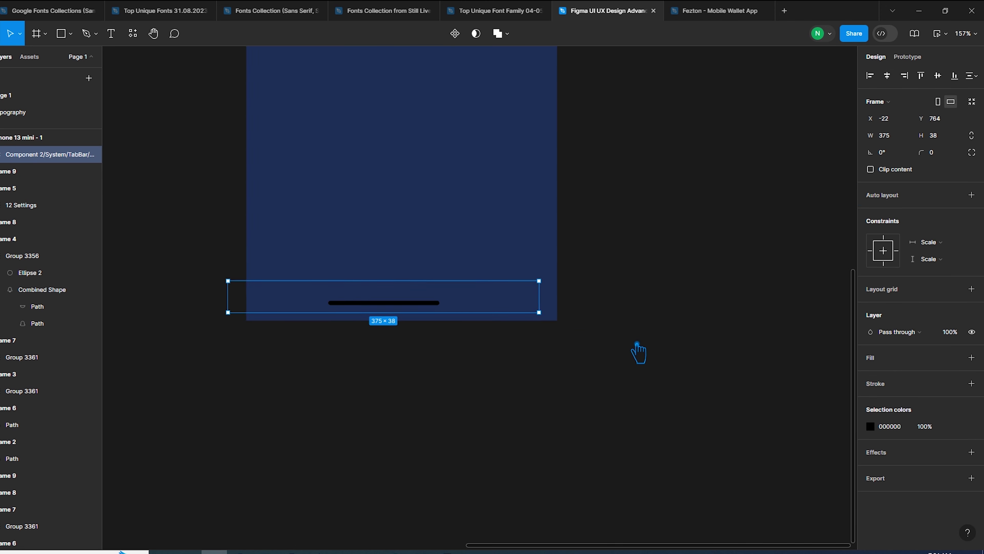
left_click(887, 75)
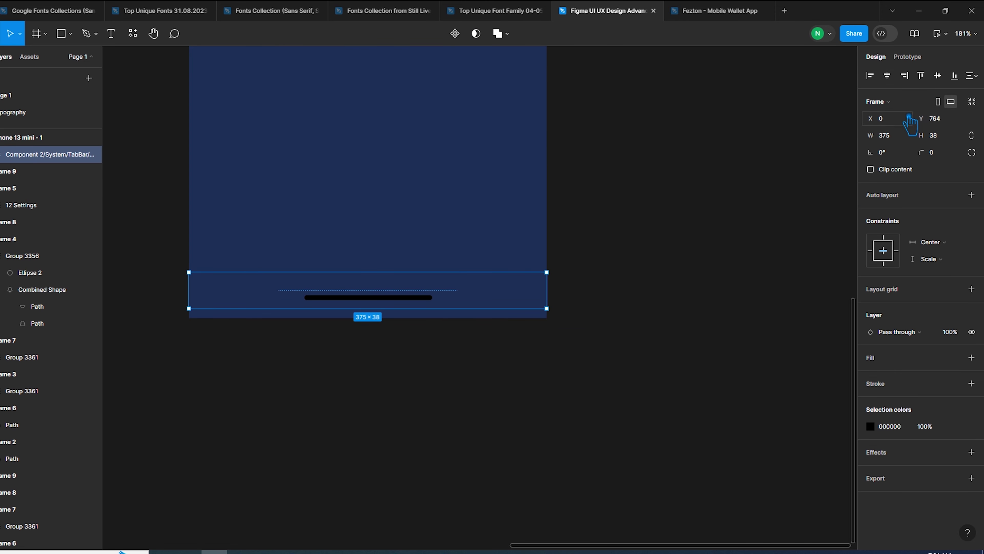
left_click(954, 75)
- Try recolouring the home indicator line navy, then remove the fill from its path
double_click(388, 307)
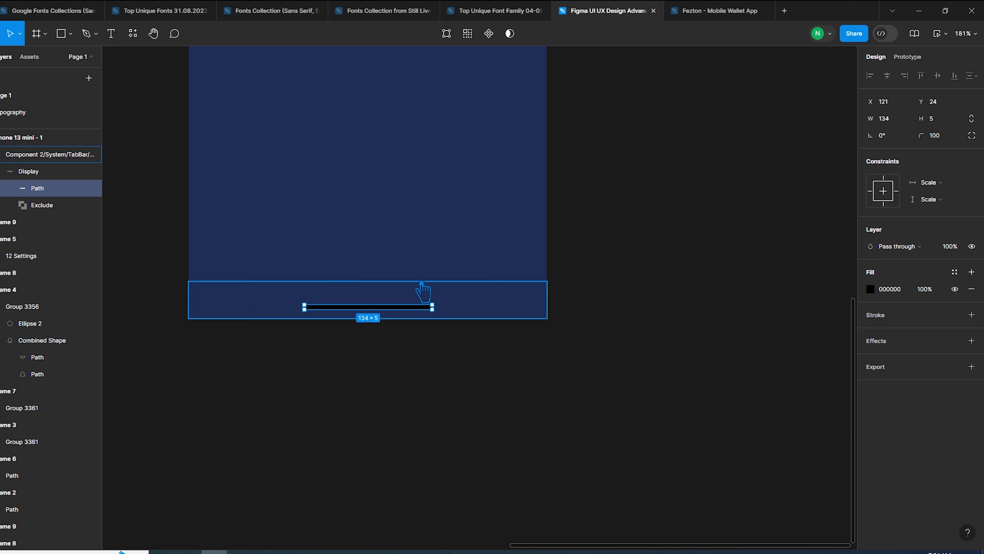
left_click(415, 259)
left_click(871, 289)
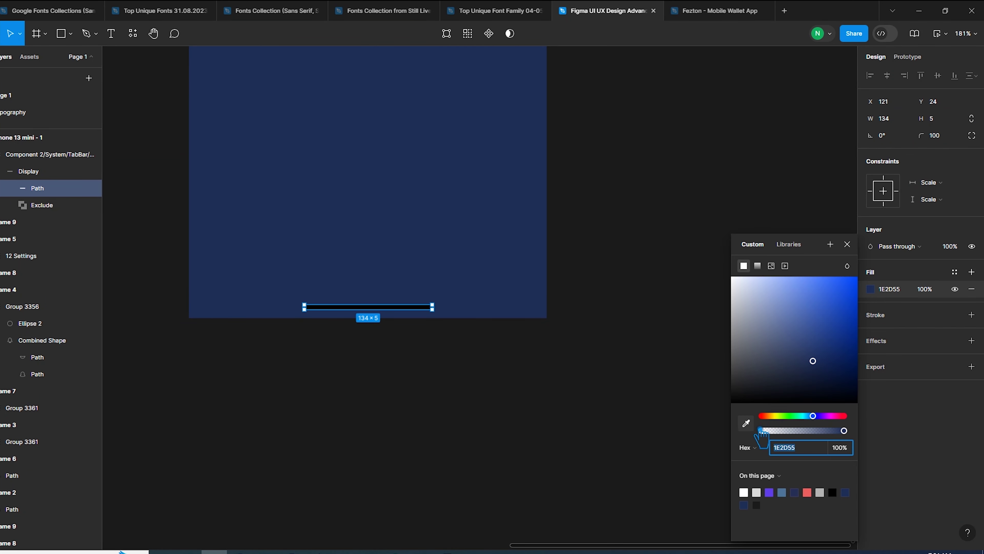
left_click(502, 323)
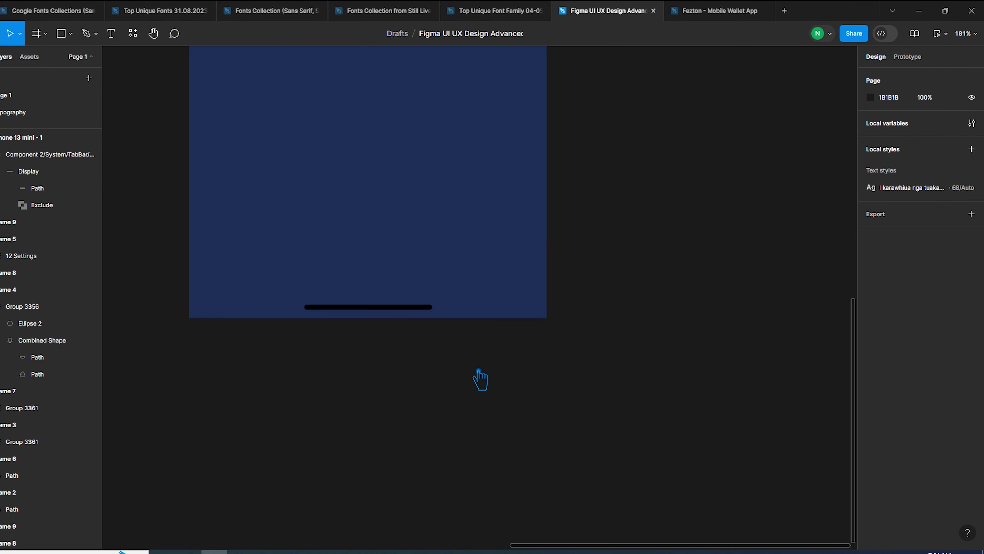
double_click(393, 316)
left_click(971, 237)
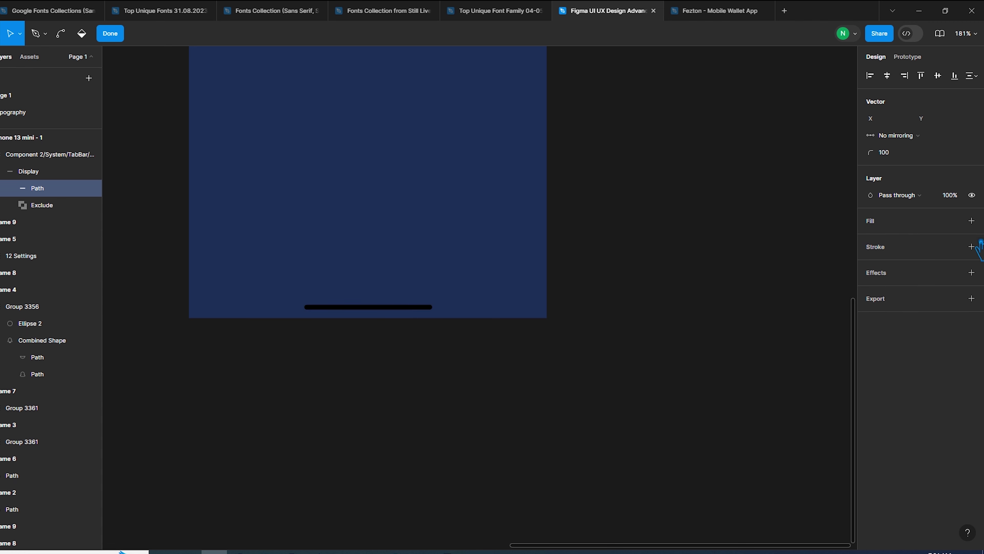
key("Escape")
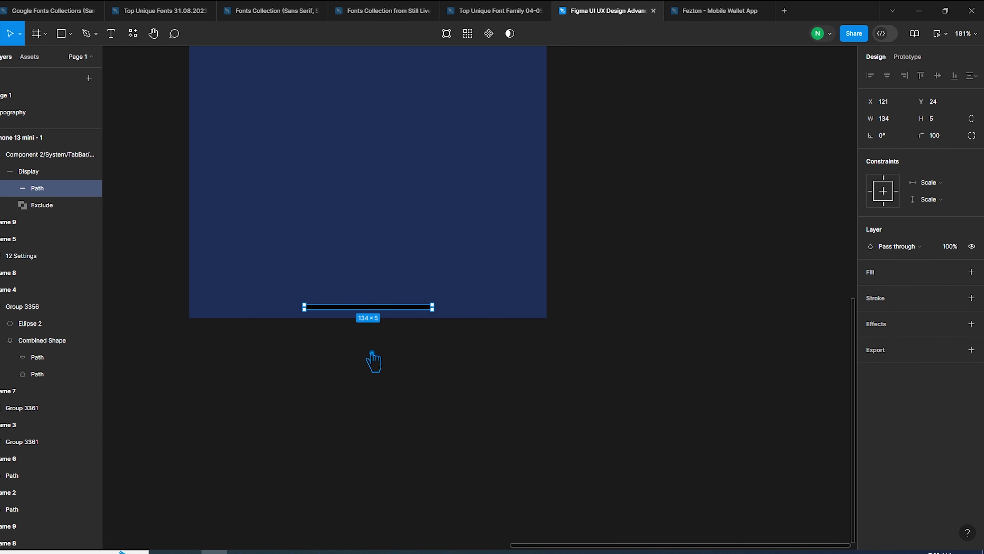
left_click(355, 333)
- Sample the frame's navy onto the home indicator's Display group, making it 171F35
left_click(368, 307)
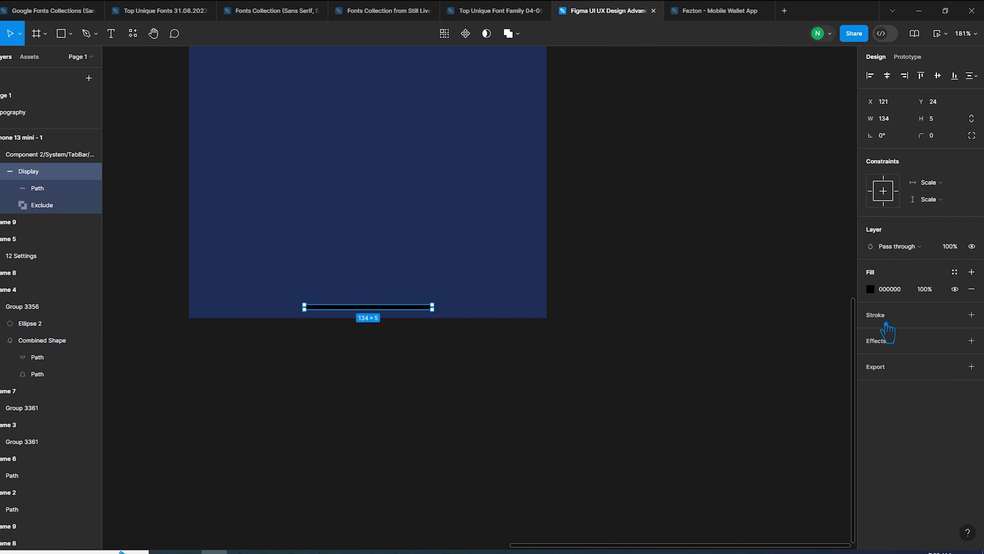
left_click(870, 289)
left_click(746, 423)
left_click(523, 267)
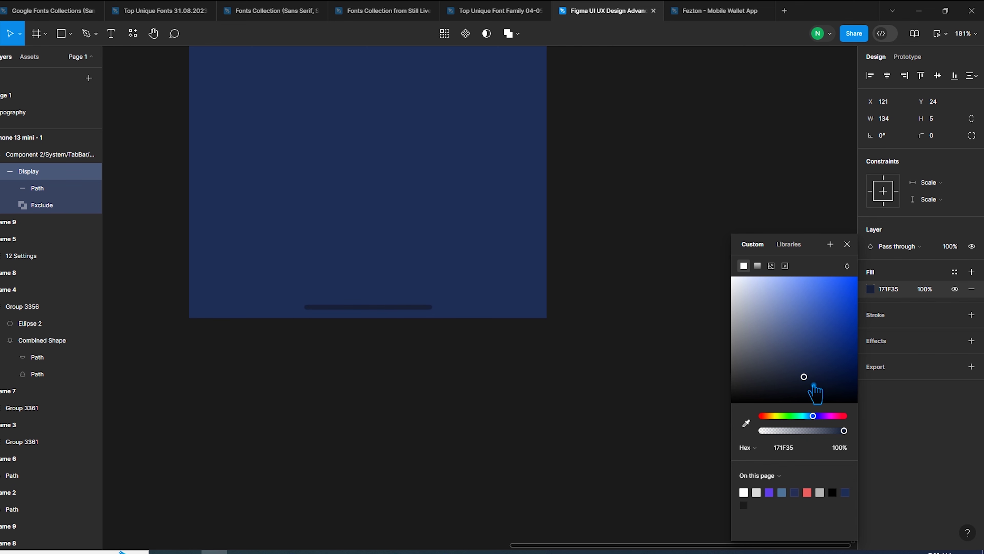
left_click(616, 393)
- Select the row of tab icons beside the phone frame
scroll(616, 395, "down", 5)
left_click(507, 343)
left_click(616, 405)
left_click(506, 344)
left_click(516, 401)
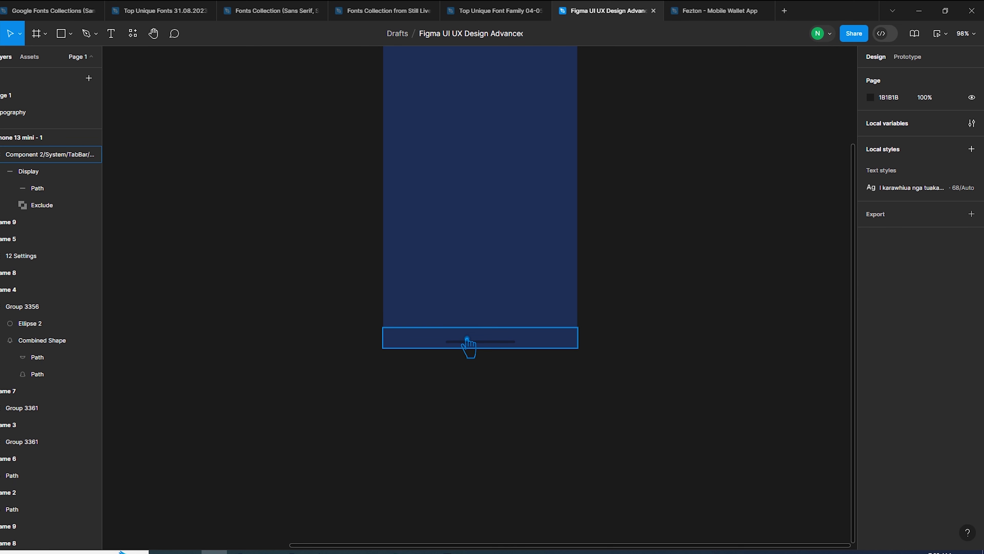
scroll(505, 399, "up", 3)
scroll(299, 352, "down", 3)
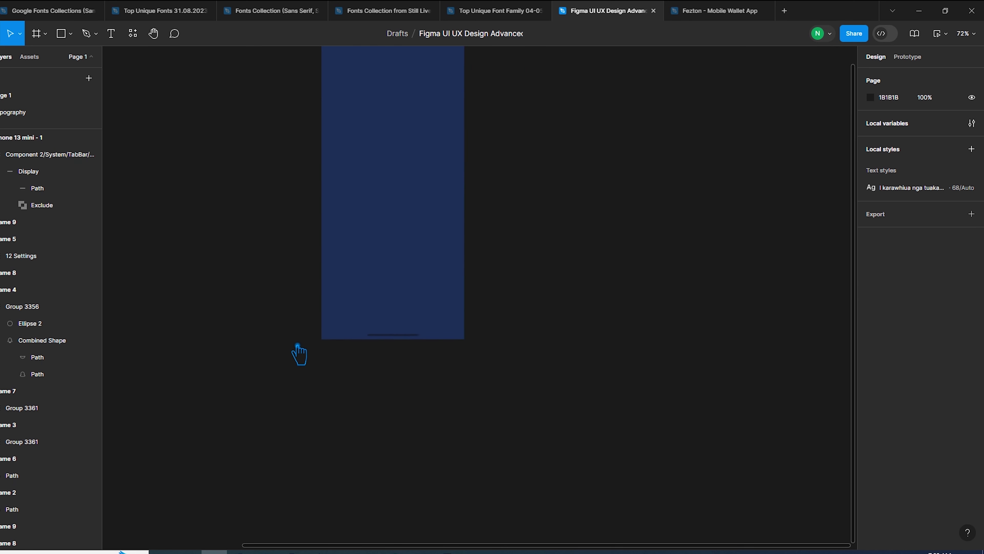
scroll(398, 413, "down", 2)
left_click_drag(262, 332, 134, 263)
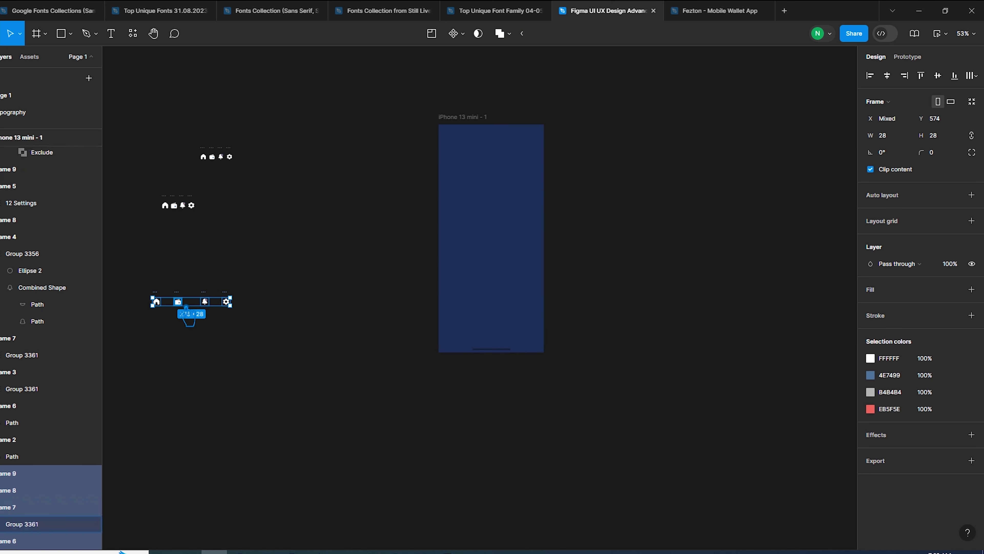
- Move the tab icons below the phone frame and draw a wide 600×79 rectangle
left_click_drag(156, 301, 456, 373)
scroll(525, 374, "up", 5)
left_click(598, 351)
left_click(71, 33)
left_click(44, 59)
left_click_drag(285, 279, 608, 309)
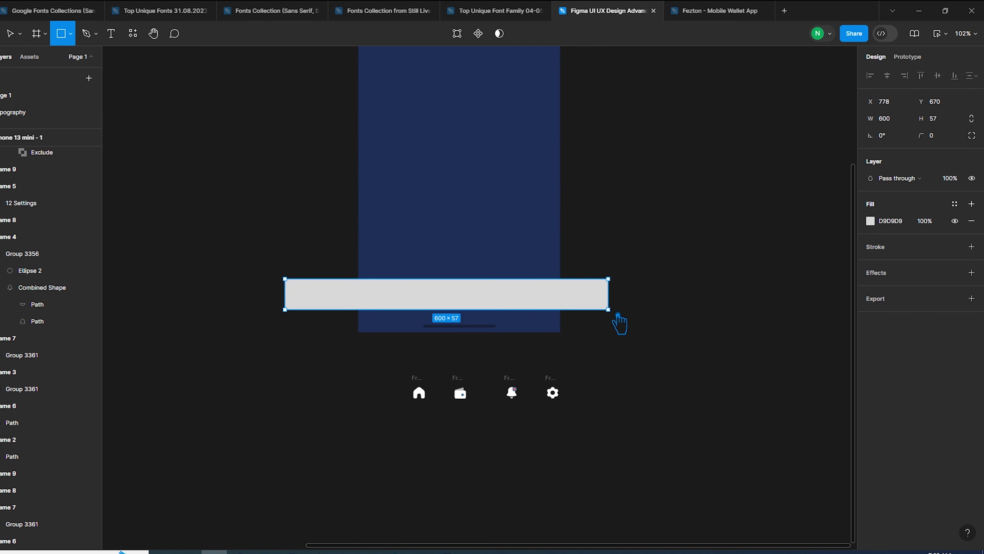
- Position the rectangle at the frame bottom, layered behind the home indicator
left_click_drag(464, 292, 476, 320)
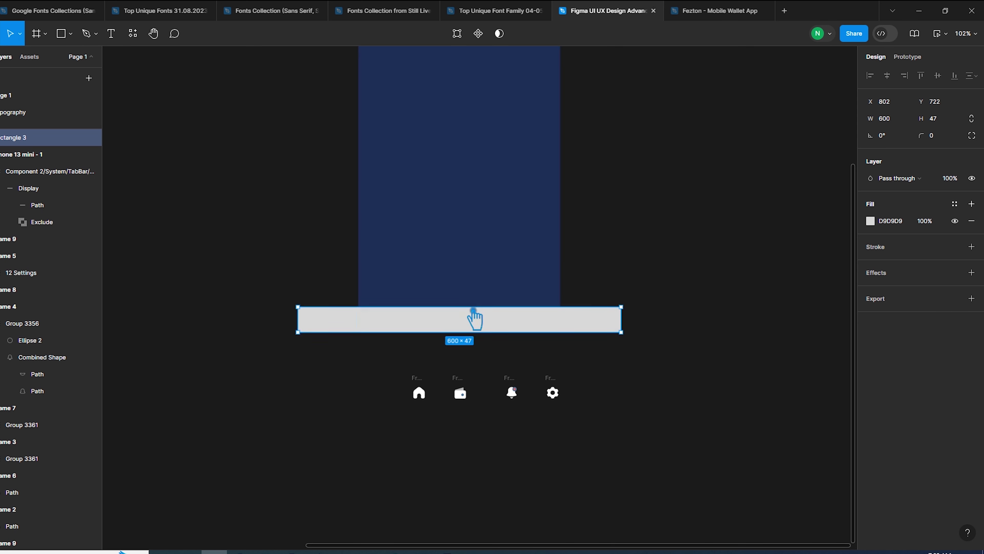
left_click_drag(477, 320, 479, 297)
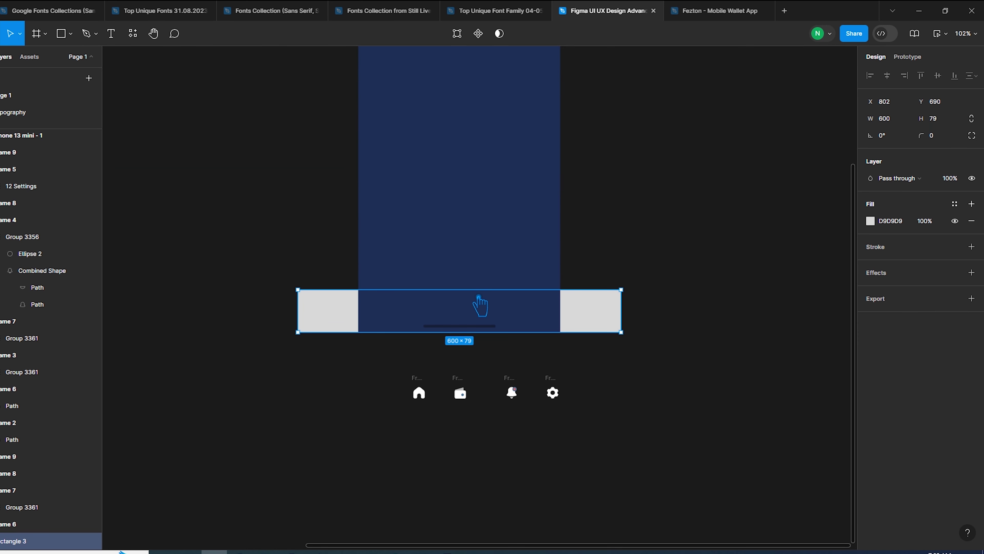
key("bracketright")
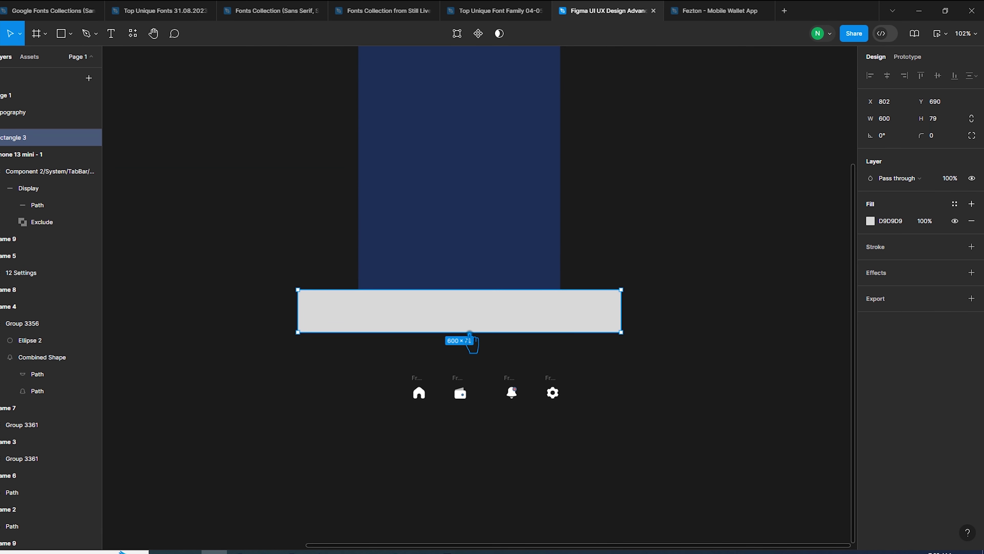
mouse_move(482, 323)
left_mouse_down()
mouse_move(566, 276)
mouse_move(454, 321)
left_mouse_up()
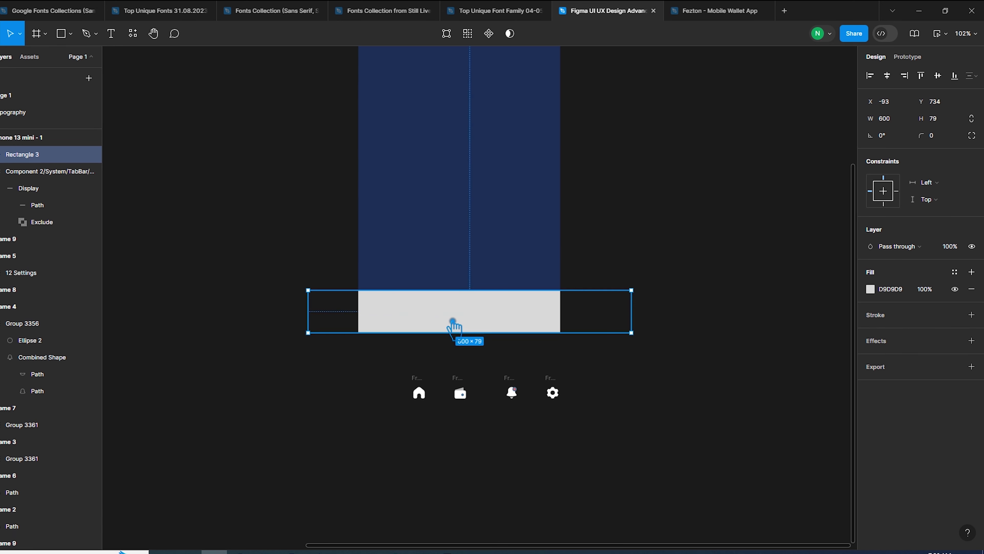
key("bracketleft")
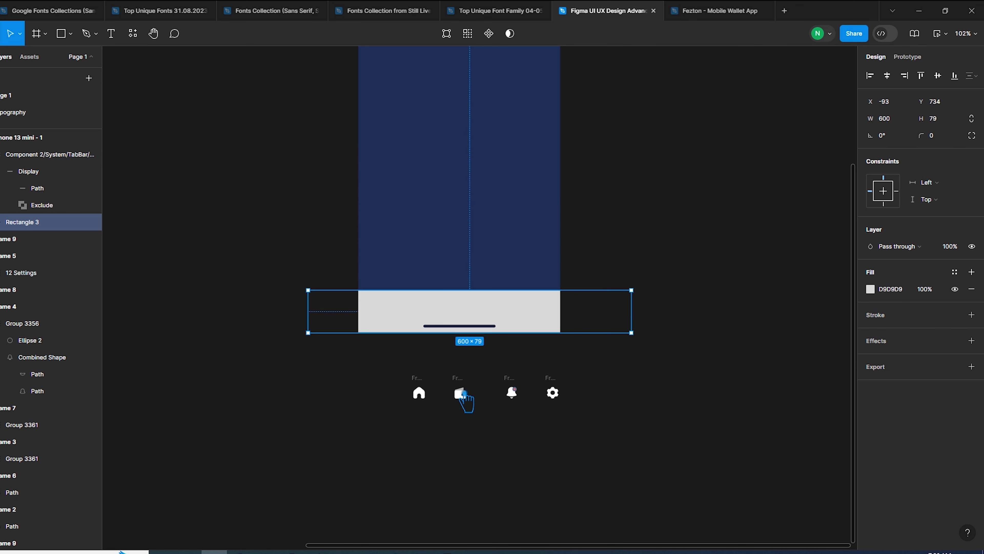
- Fill the rectangle with the sampled navy, then brighten it to blue
key("i")
left_click(496, 231)
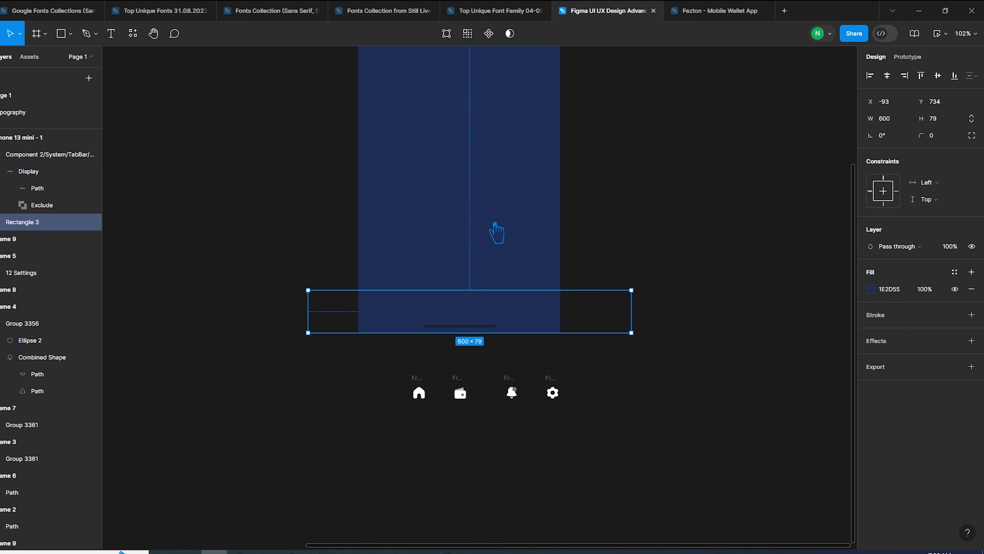
left_click(882, 293)
left_click_drag(822, 365, 826, 313)
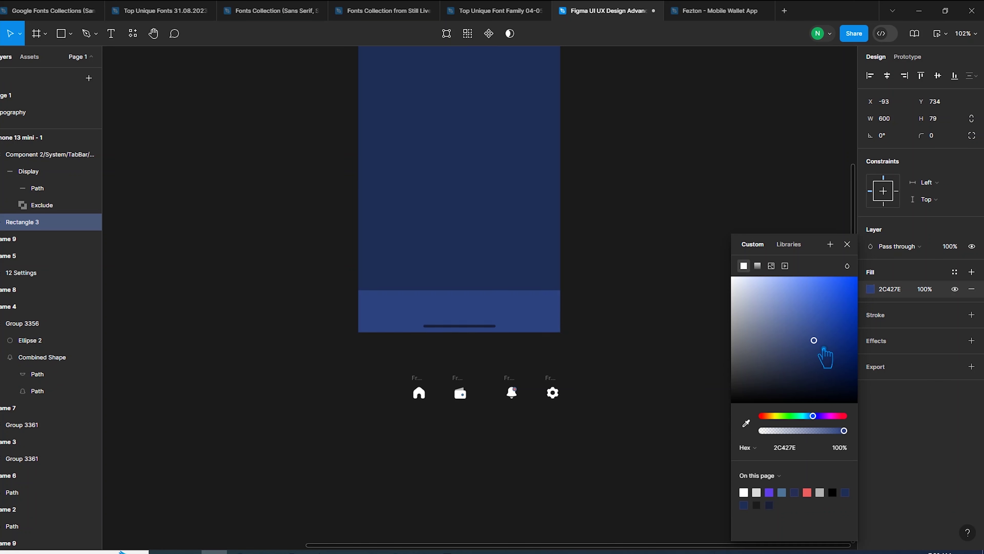
- Darken the phone frame to navy 182442 and set the bar's blue to 2B4FAD
left_click(471, 225)
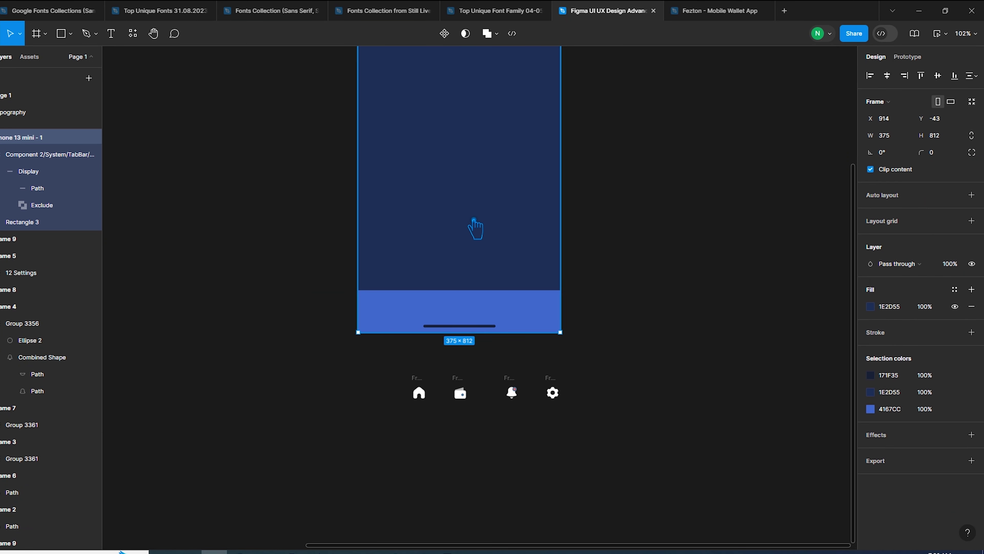
left_click(870, 306)
left_click_drag(824, 376, 822, 382)
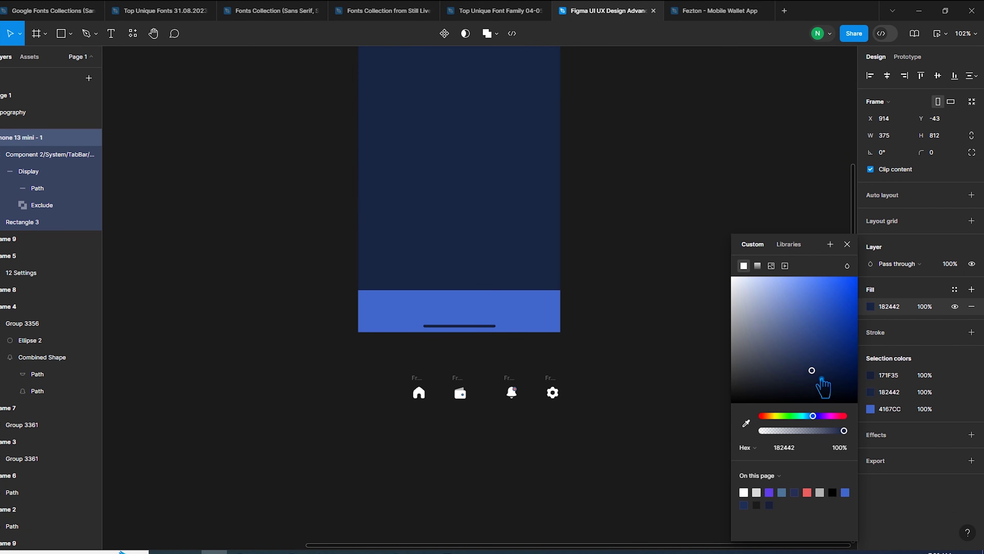
left_click(571, 324)
left_click(870, 289)
left_click_drag(823, 314, 819, 361)
left_click(634, 320)
scroll(634, 320, "up", 3)
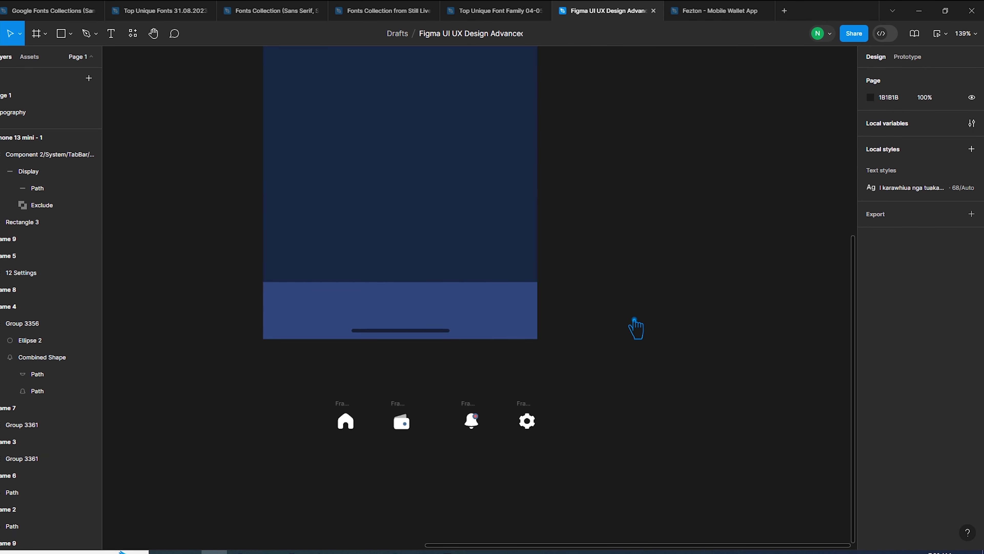
- Drag the home, wallet, bell and settings icons into a row on the blue tab bar
mouse_move(350, 418)
left_mouse_down()
mouse_move(306, 328)
mouse_move(301, 296)
mouse_move(310, 303)
left_mouse_up()
left_click_drag(401, 422, 351, 309)
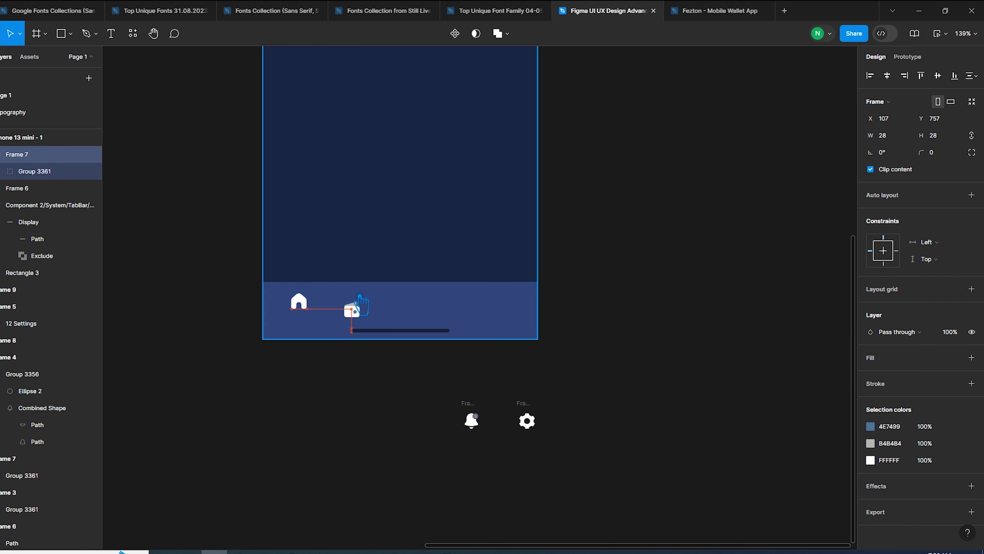
left_click_drag(472, 420, 411, 310)
mouse_move(527, 420)
left_mouse_down()
mouse_move(477, 314)
mouse_move(499, 306)
left_mouse_up()
scroll(620, 194, "down", 3)
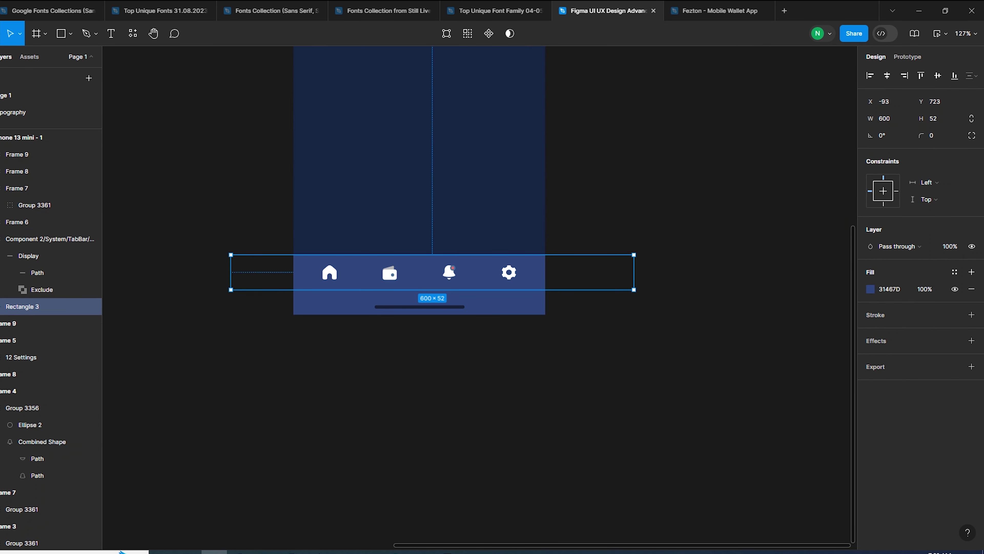
scroll(209, 281, "down", 3)
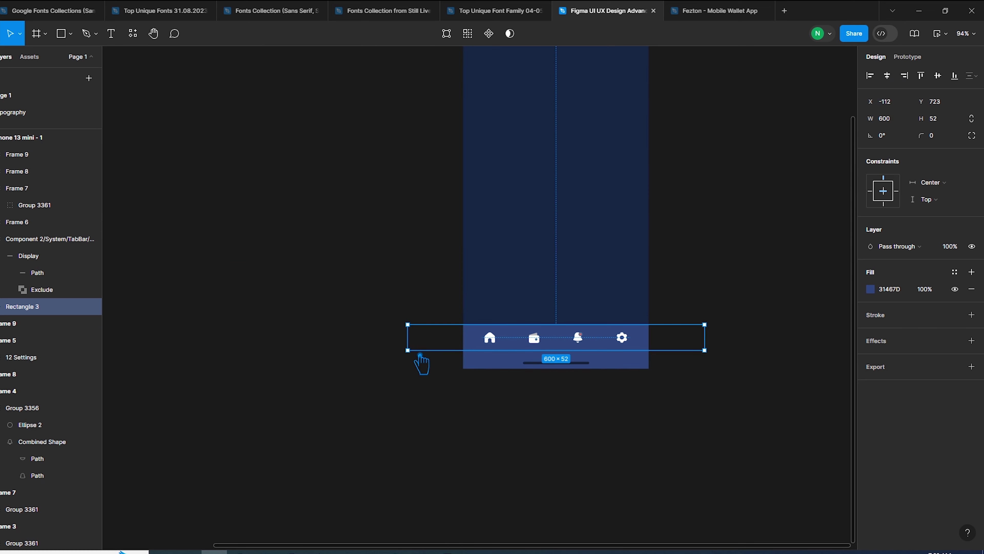
double_click(437, 322)
left_click(36, 34)
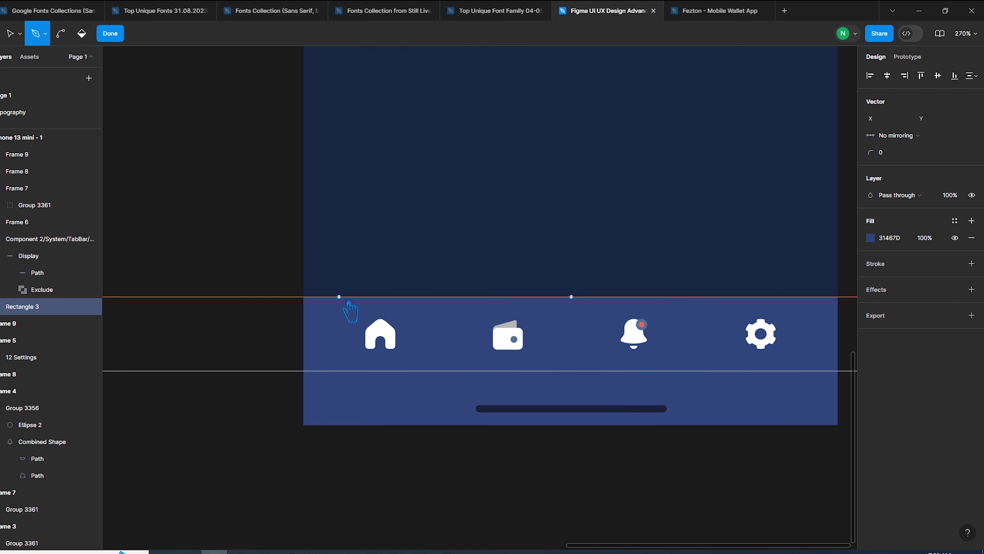
- Add two points on the tab bar's top edge around home and push the middle point down
left_click(325, 297)
left_click(443, 299)
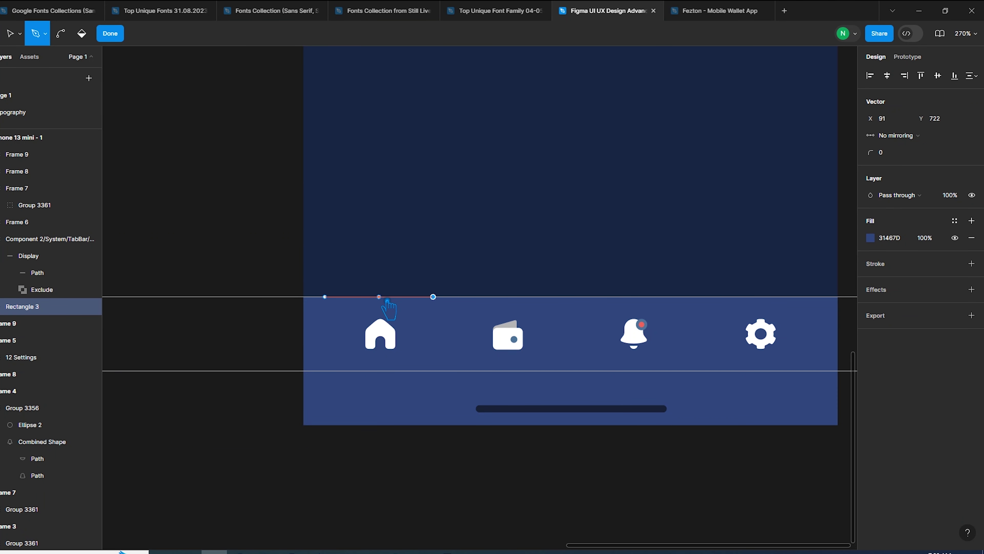
key("shift+Down")
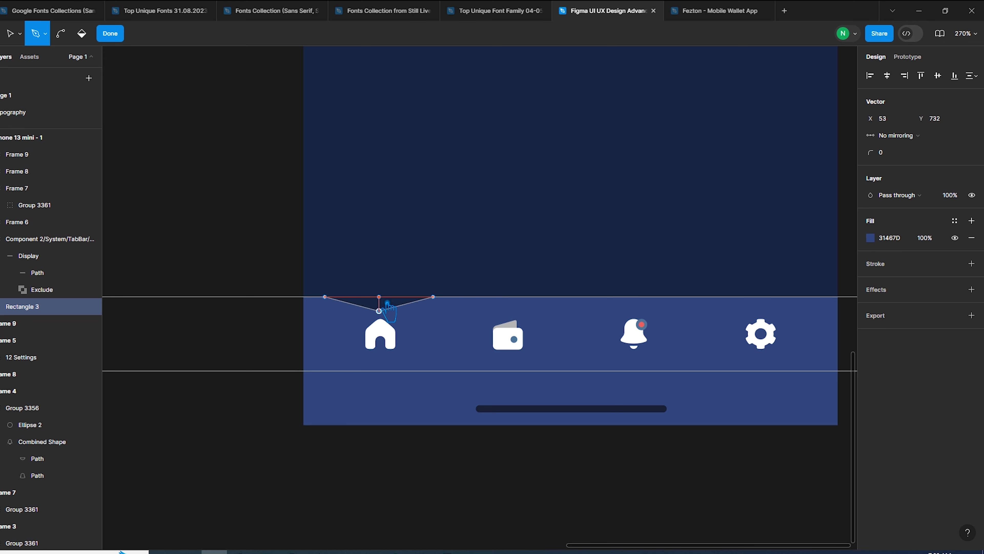
key("shift+Down")
key("shift+Down")
key("shift+Down")
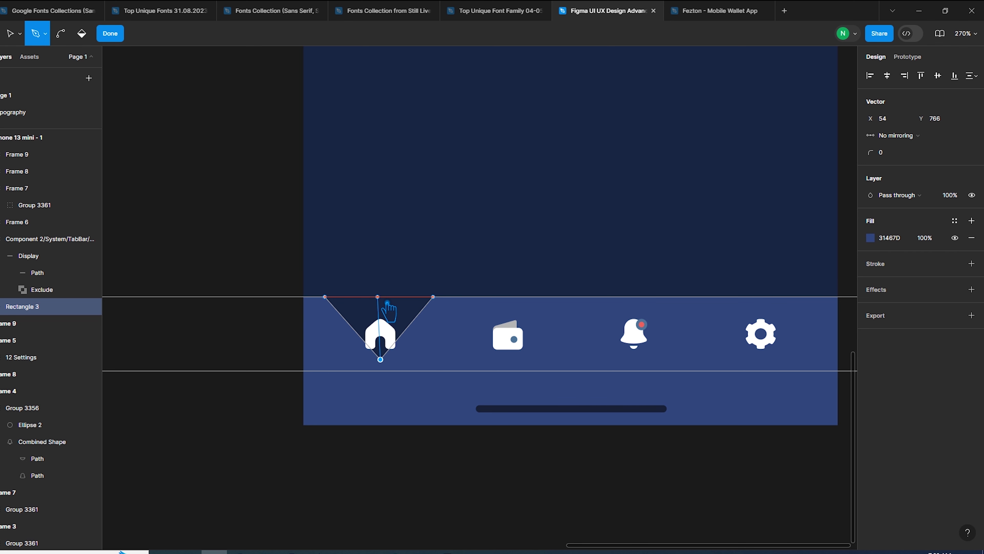
key("Escape")
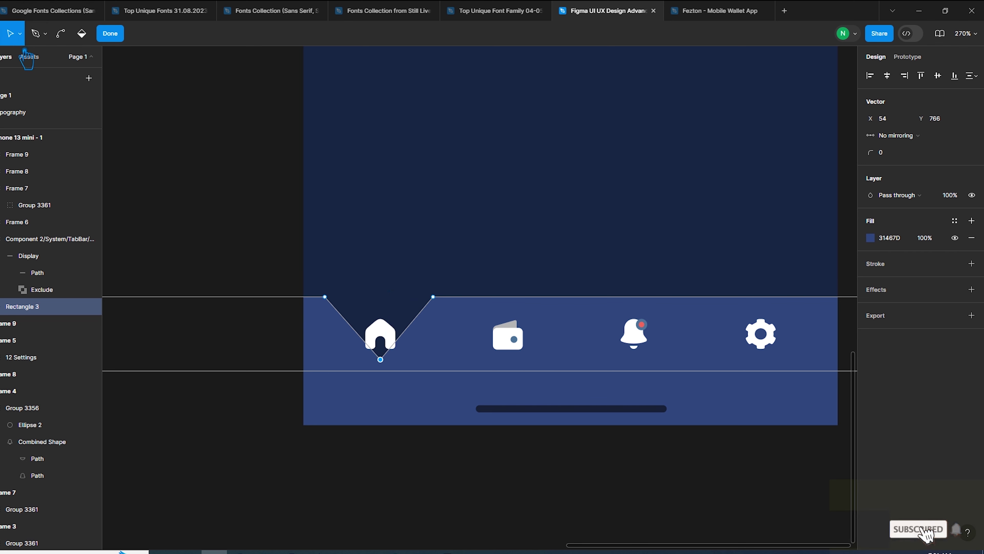
scroll(441, 387, "up", 3)
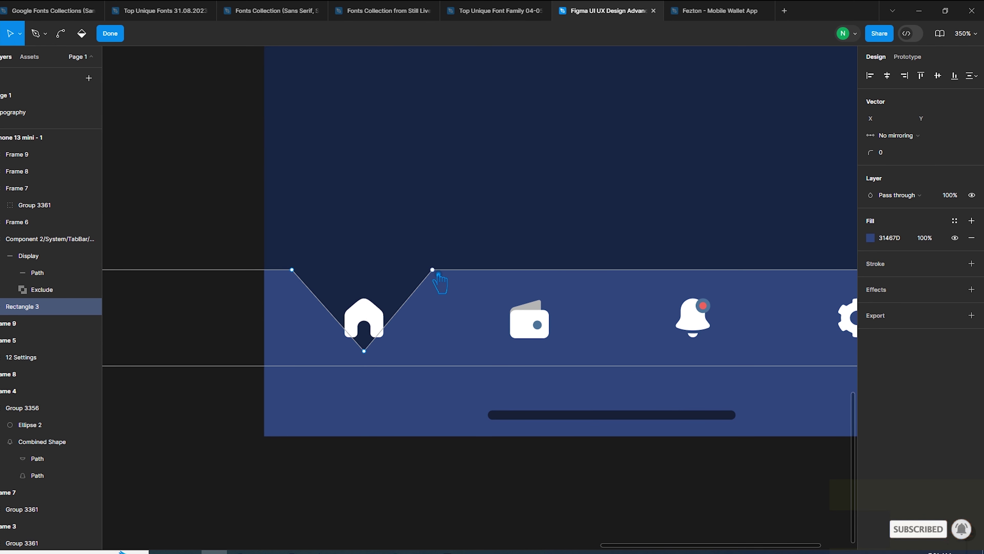
- Bend the notch bottom into a U curve and smooth its right and left corners
key("ctrl")
mouse_move(432, 270)
left_mouse_down()
mouse_move(507, 268)
mouse_move(478, 264)
mouse_move(519, 278)
left_mouse_up()
key("ctrl+z")
left_click_drag(364, 351, 371, 355)
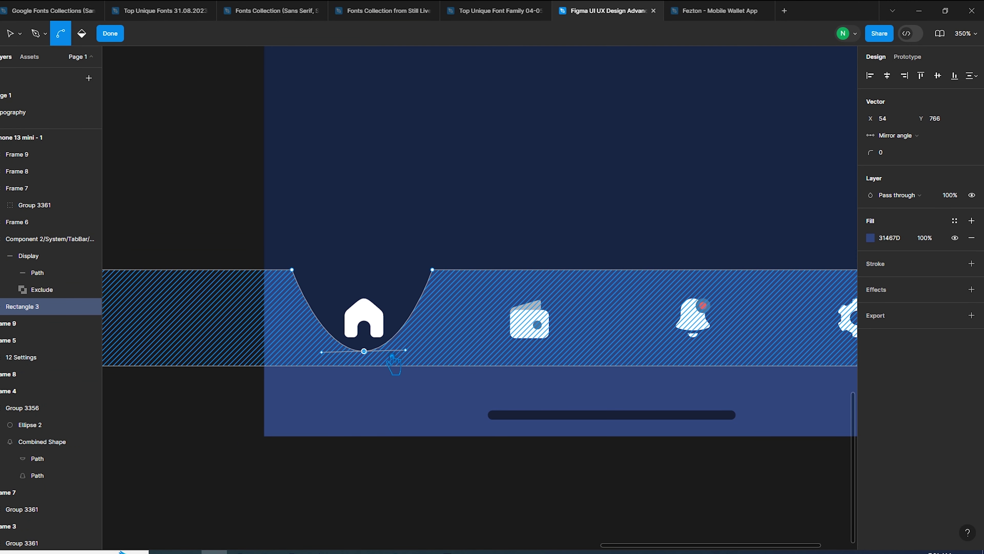
mouse_move(444, 273)
left_mouse_down()
mouse_move(510, 275)
mouse_move(497, 254)
left_mouse_up()
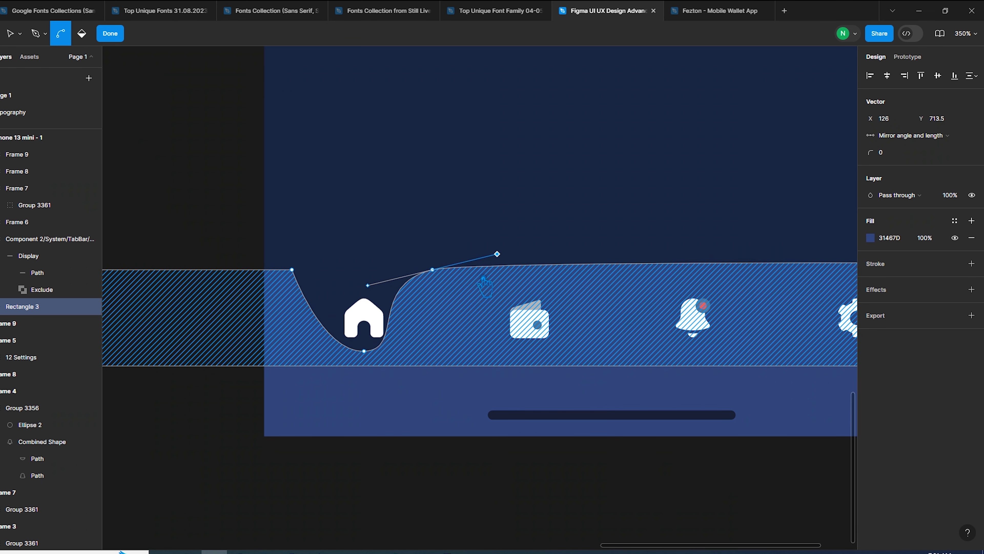
left_click_drag(497, 254, 482, 269)
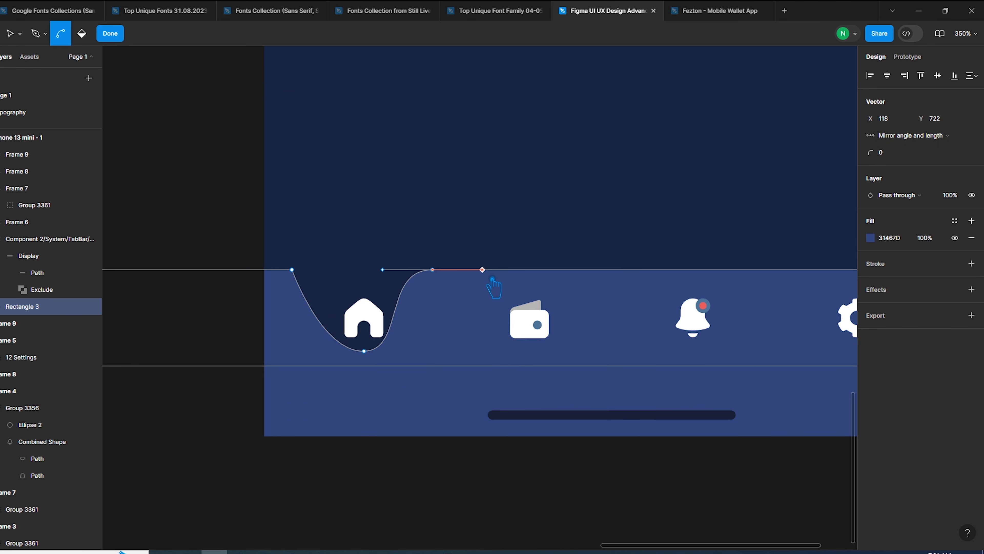
left_click_drag(307, 274, 367, 283)
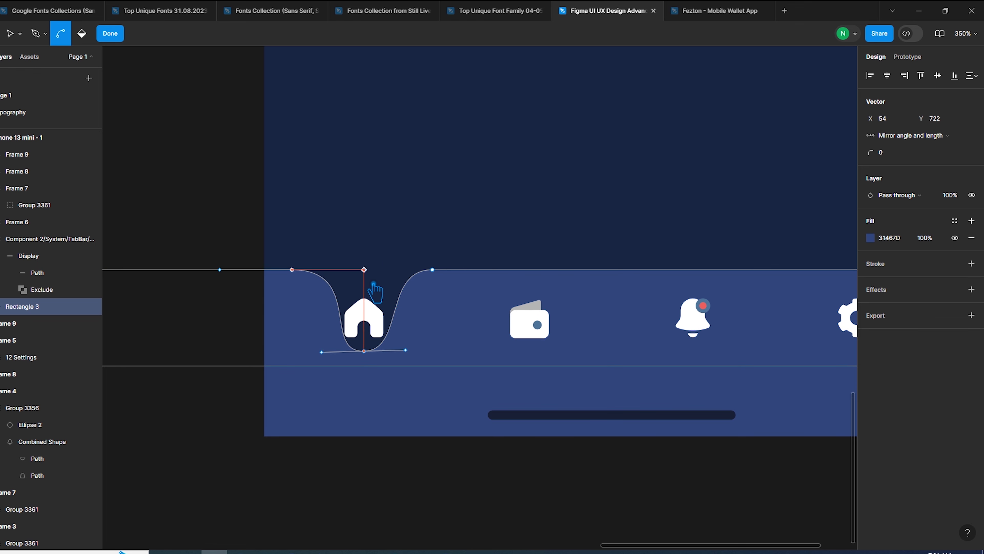
- Re-curve the notch's right corner, shorten its handle, round the left corner, and exit editing
left_click(432, 270)
left_click_drag(439, 278, 345, 278)
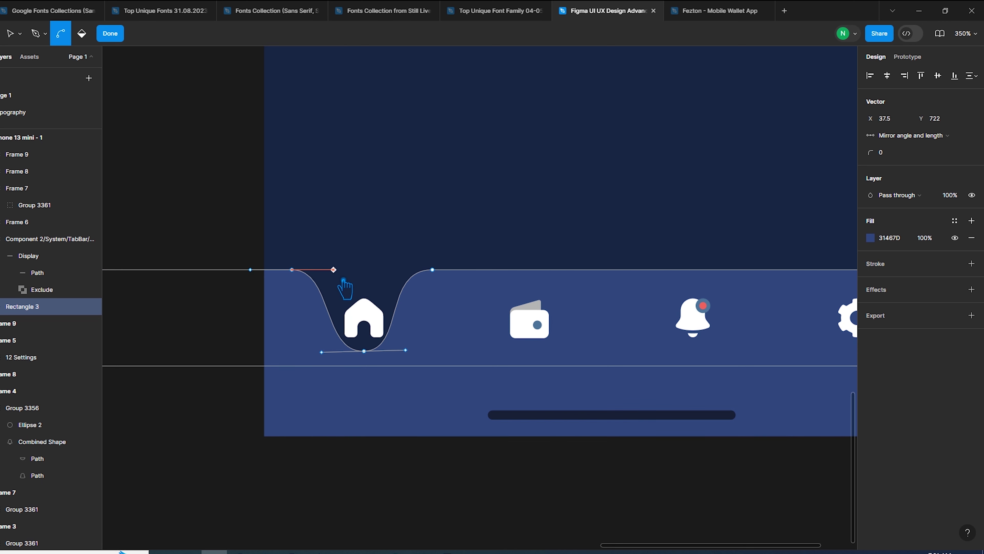
left_click(383, 270)
left_click_drag(394, 272, 408, 272)
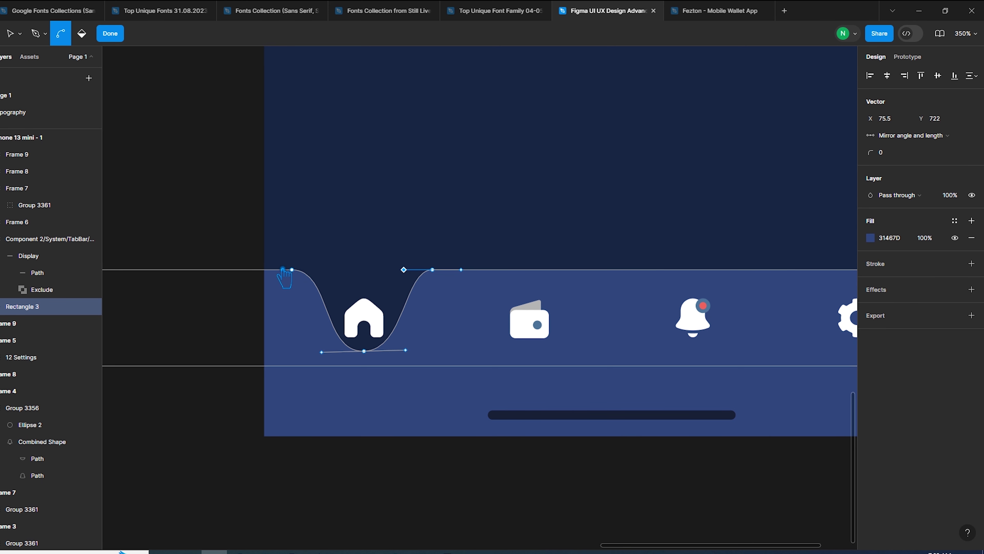
left_click_drag(300, 275, 251, 279)
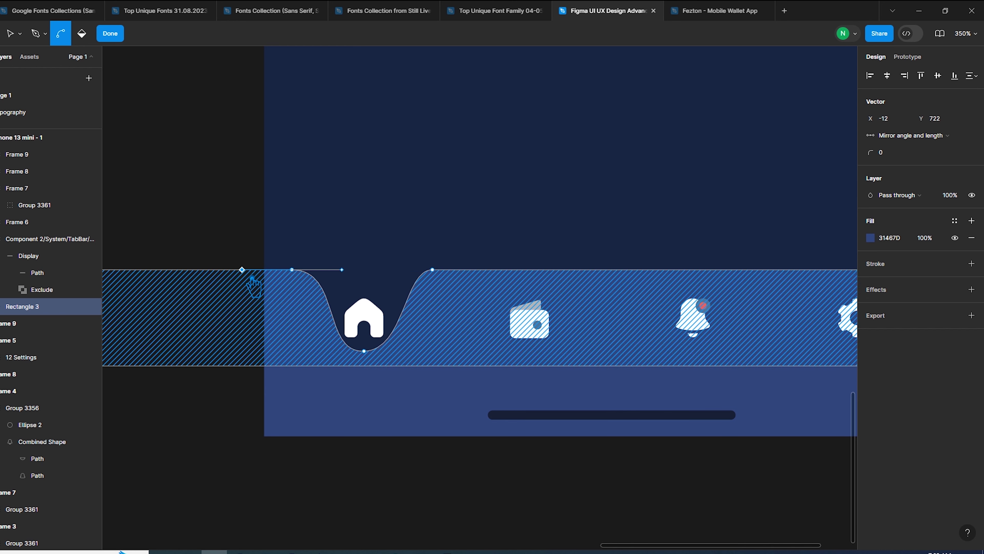
key("Escape")
left_click(191, 139)
key("minus")
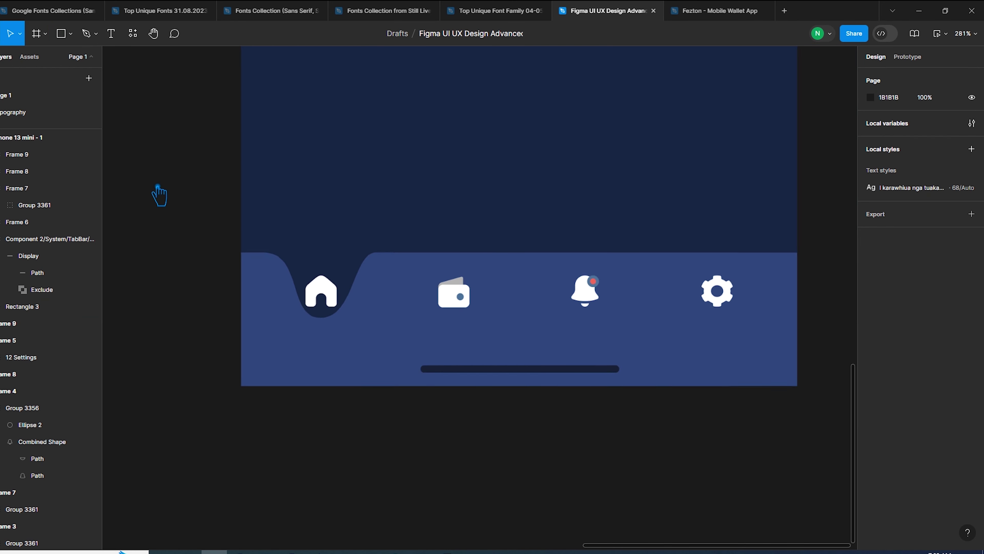
- Widen the notch by nudging its left corner and lengthening the right corner's curve handles
scroll(158, 196, "up", 5)
left_click(286, 303)
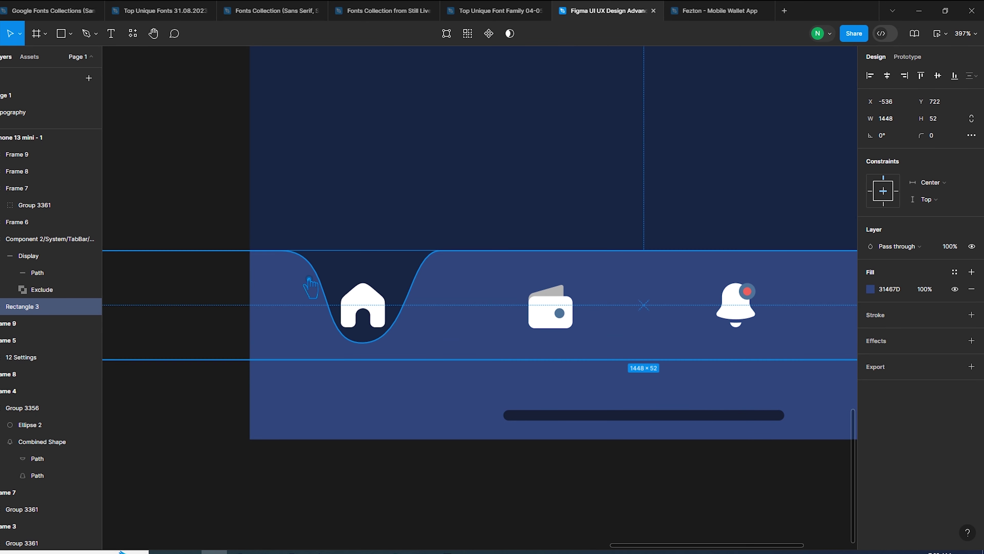
double_click(318, 289)
left_click(370, 345)
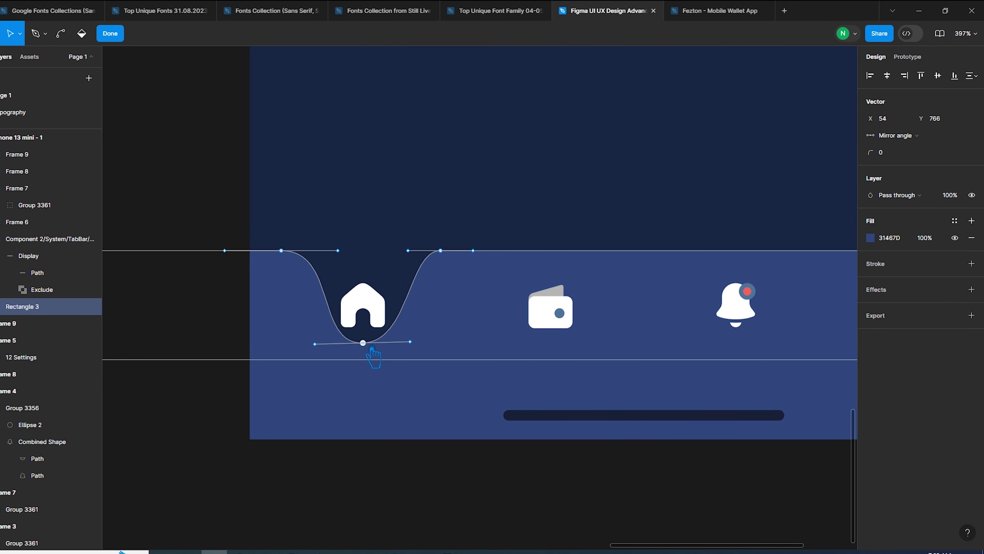
key("Escape")
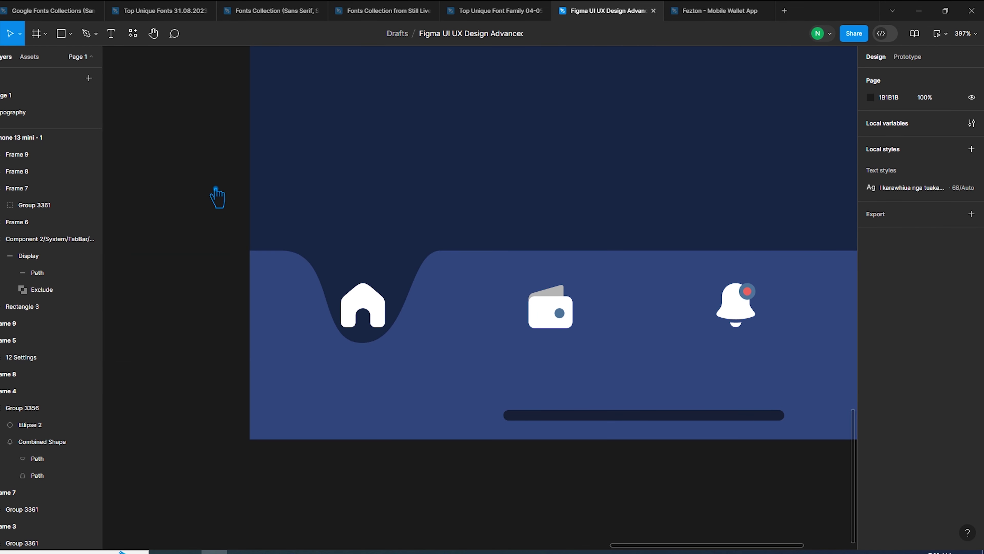
double_click(325, 302)
left_click(281, 251)
key("Left")
key("Left")
key("Left")
key("Left")
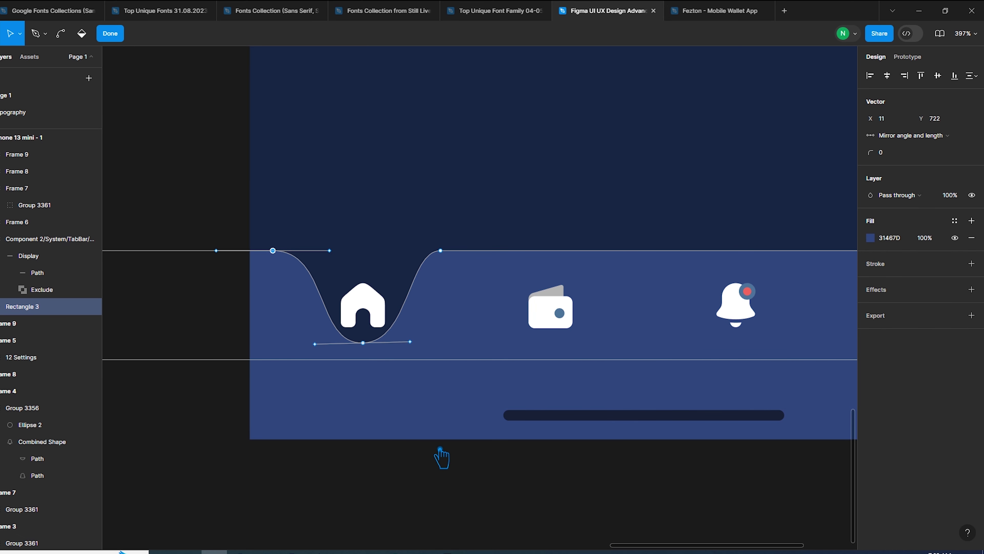
left_click(441, 251)
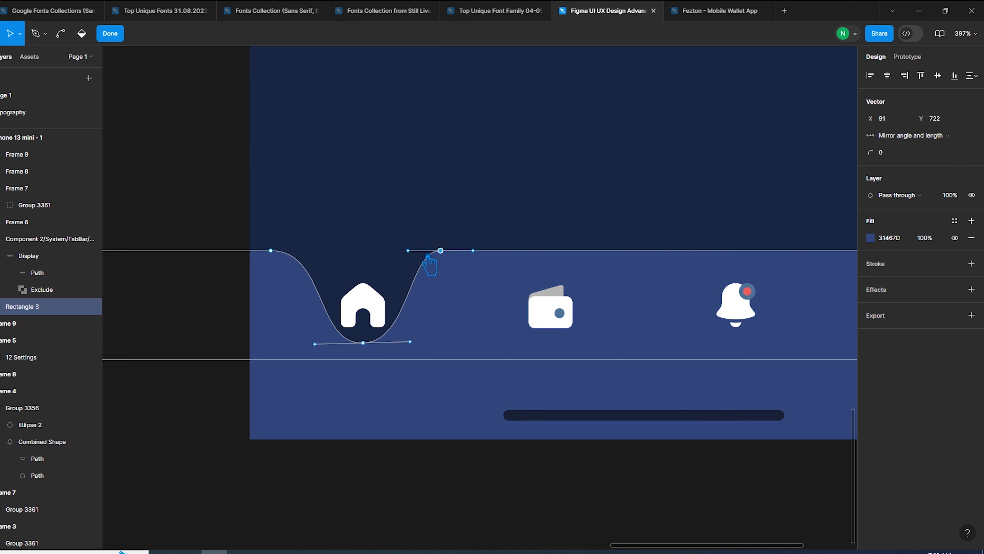
left_click_drag(473, 250, 494, 255)
- Shift the notch's left corner slightly right and exit point editing
left_click(461, 492)
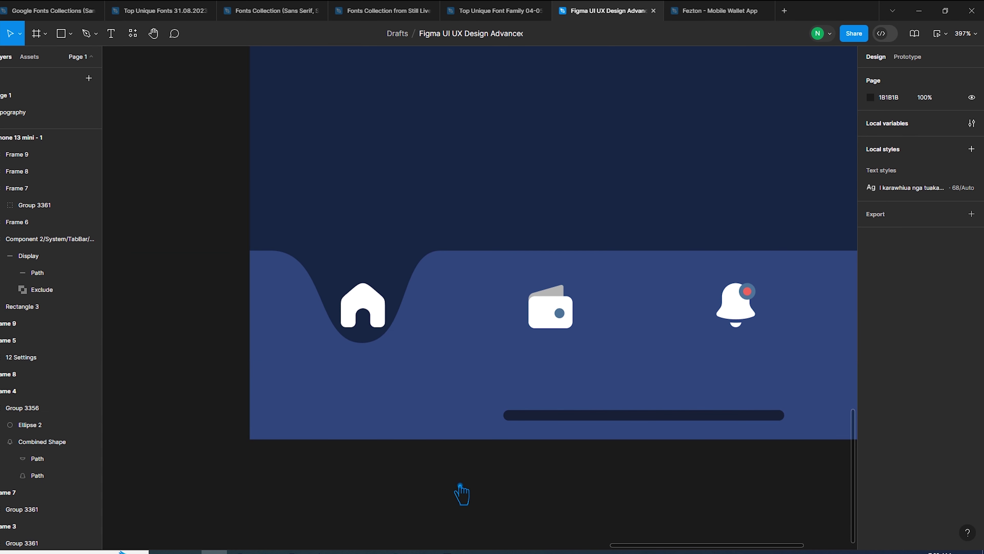
scroll(461, 492, "down", 5)
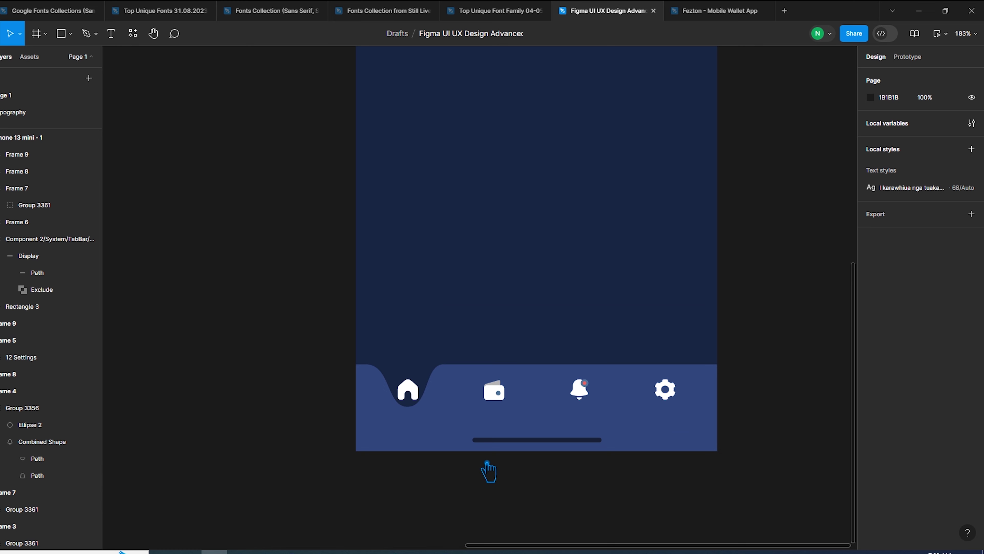
scroll(489, 471, "up", 3)
double_click(292, 332)
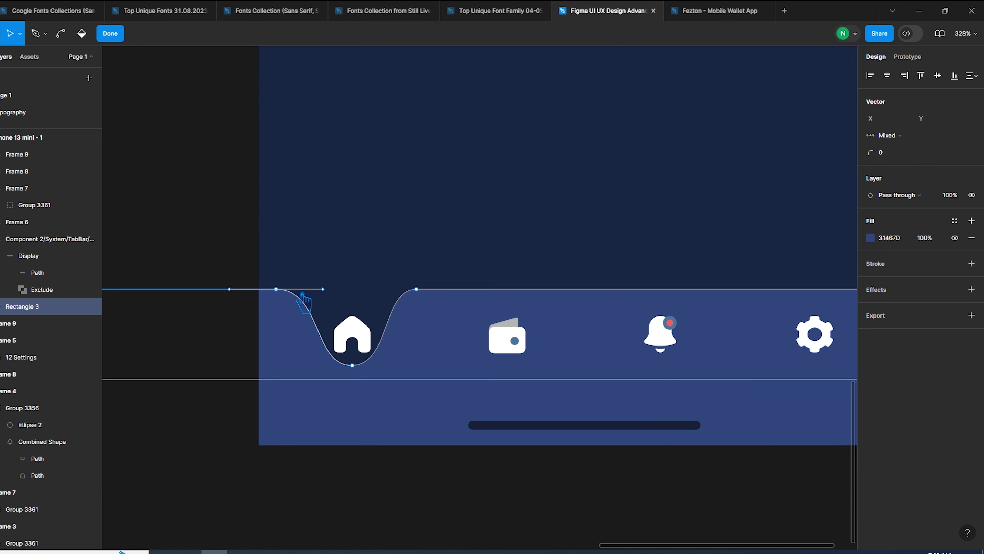
left_click_drag(276, 289, 286, 288)
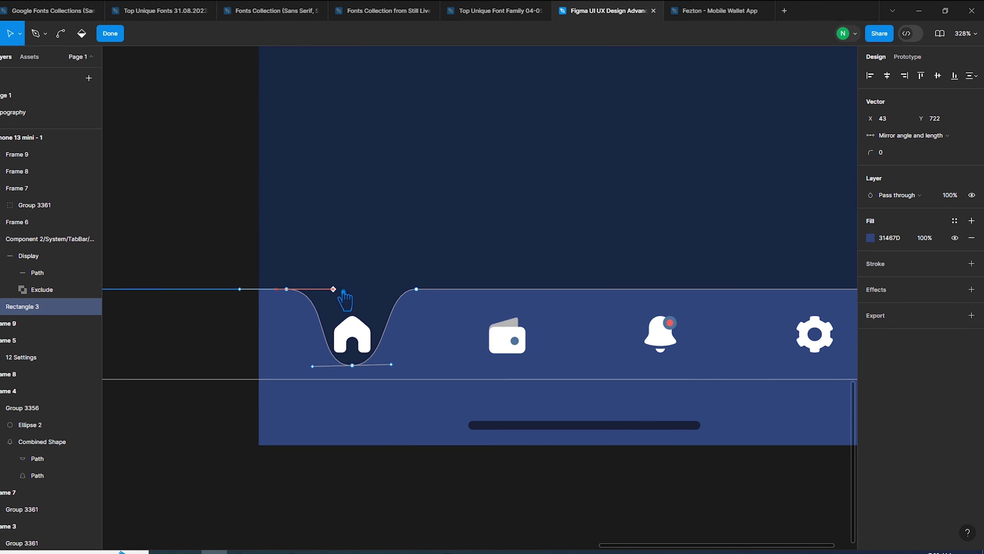
left_click(390, 487)
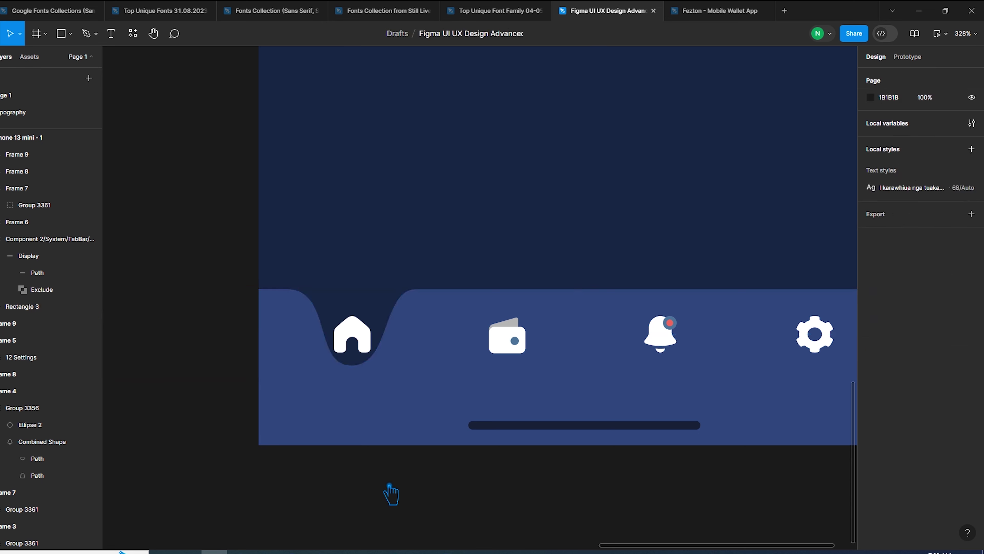
key("ctrl+z")
left_click(390, 485)
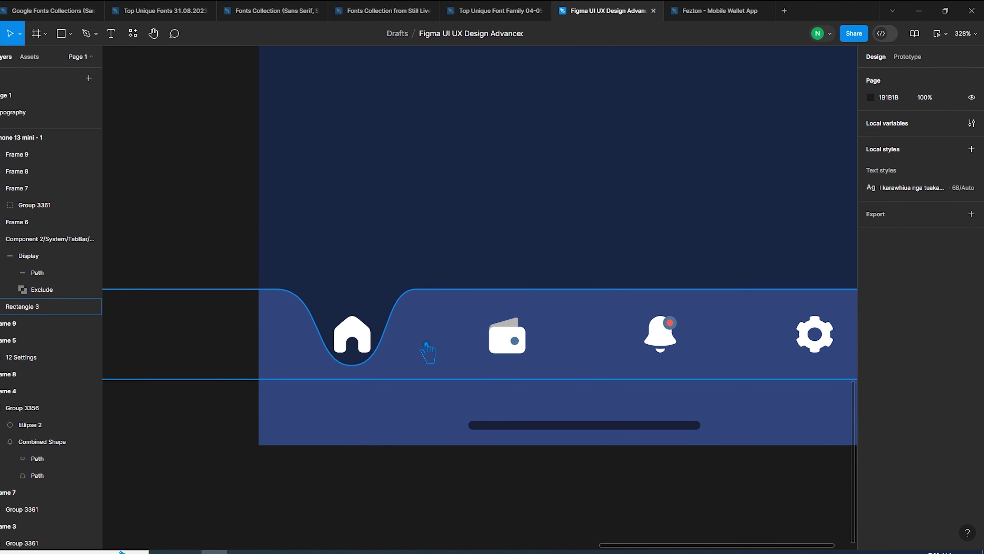
- Nudge the tab bar background right and back, then reselect it
left_click(428, 352)
key("Right")
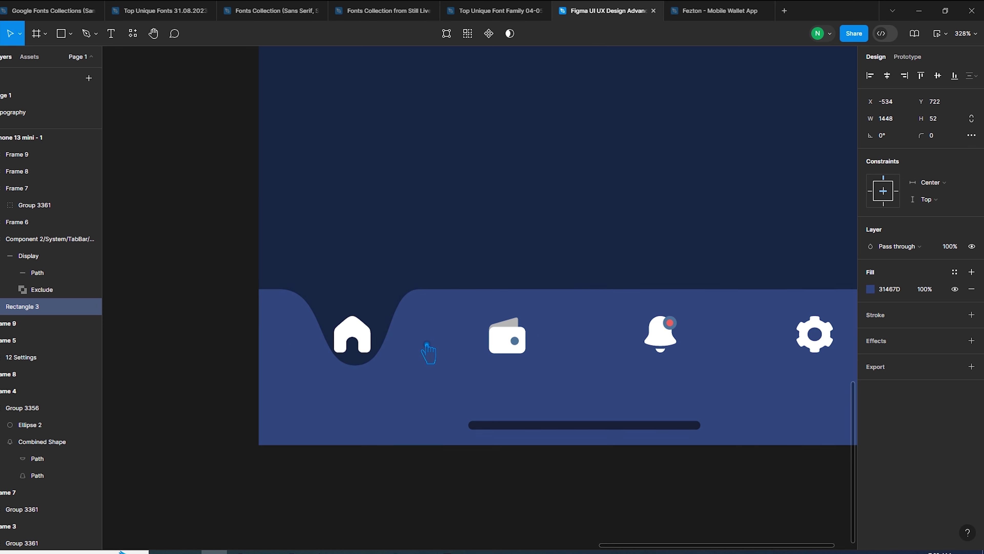
key("Left")
key("Left")
left_click(407, 495)
scroll(358, 404, "up", 5)
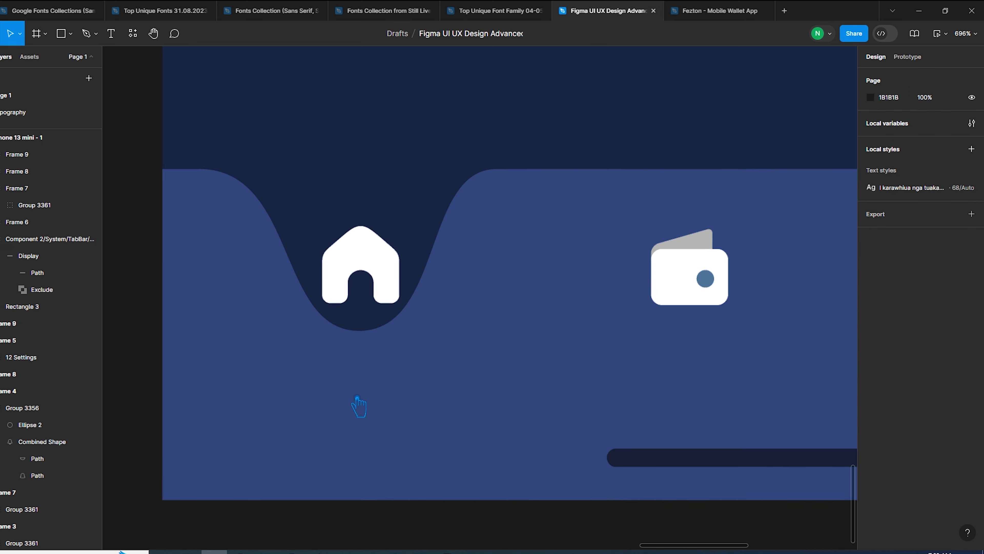
left_click(435, 342)
- Adjust the notch's top-right point to X 92.5 and zoom out to view the whole bar
double_click(508, 196)
left_click(499, 169)
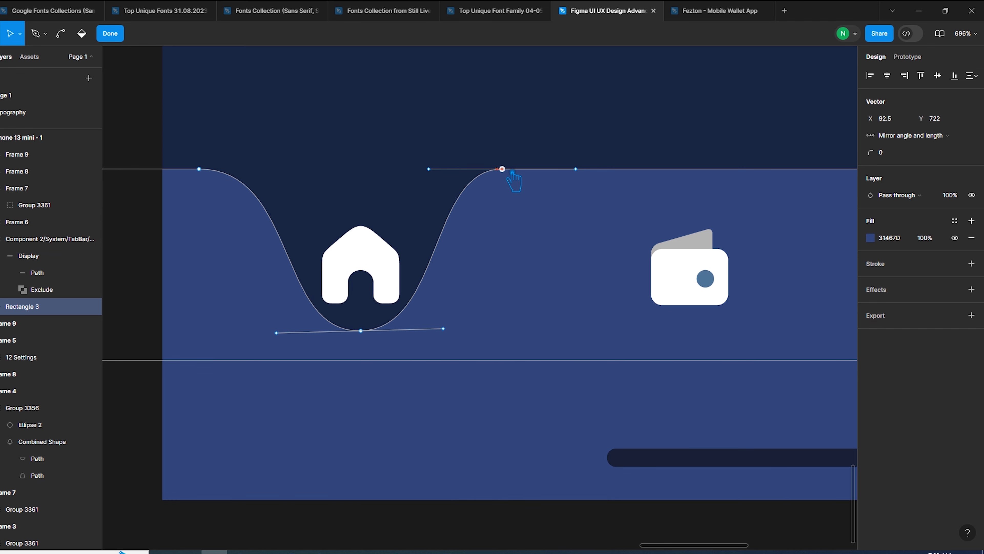
key("Escape")
scroll(499, 520, "down", 5)
key("Escape")
left_click_drag(323, 329, 236, 205)
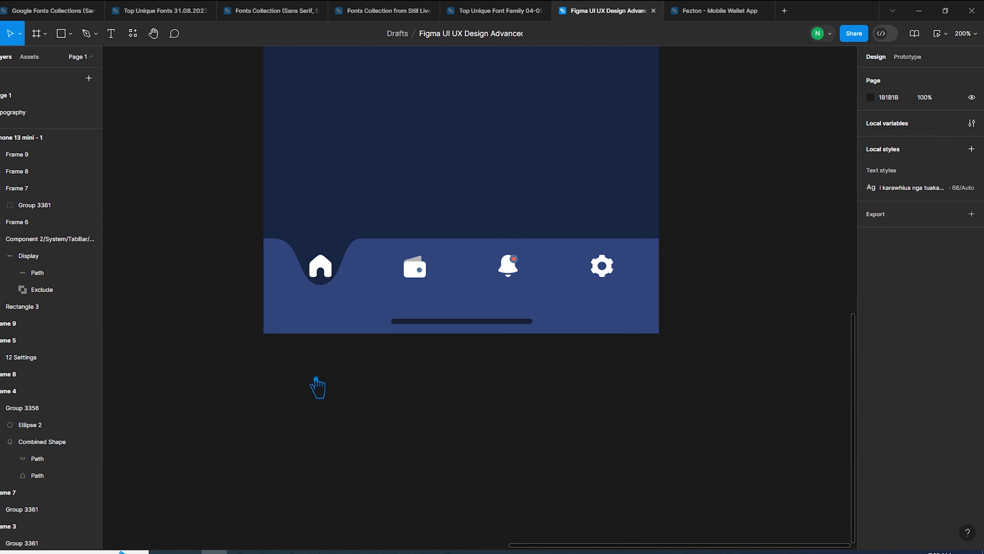
- Wrap the tab bar background shape, Rectangle 3, in a new frame using Frame selection
left_click(374, 282)
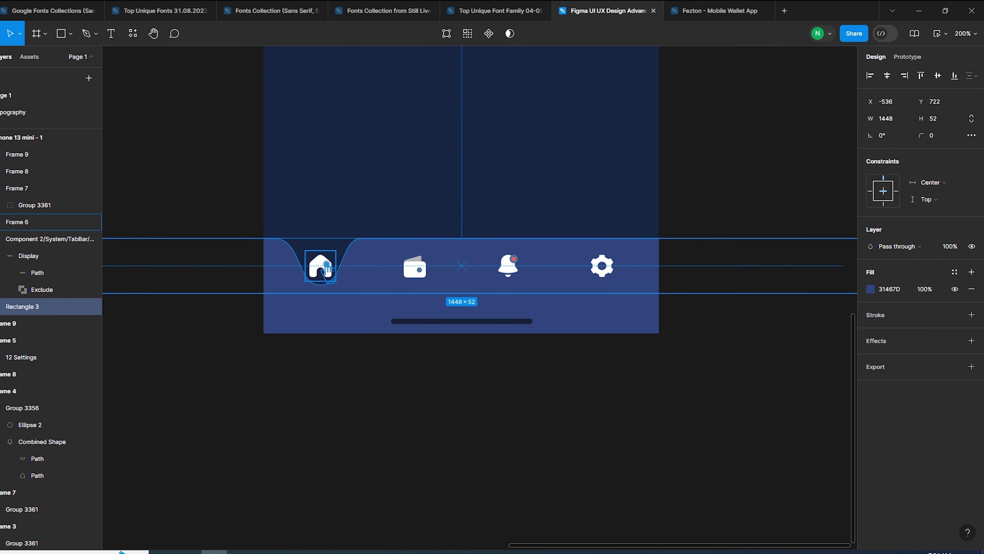
left_click(318, 266)
left_click(391, 271)
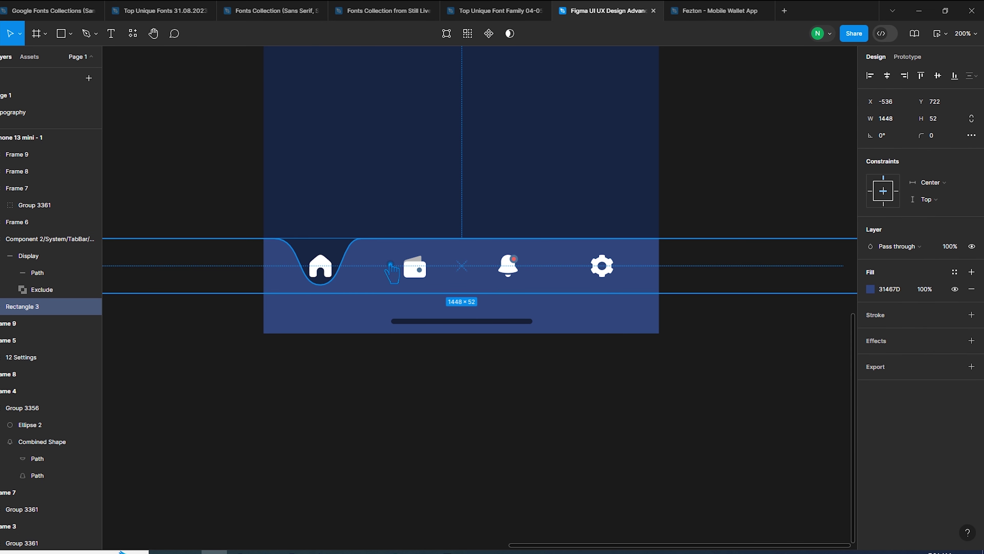
scroll(328, 276, "down", 5)
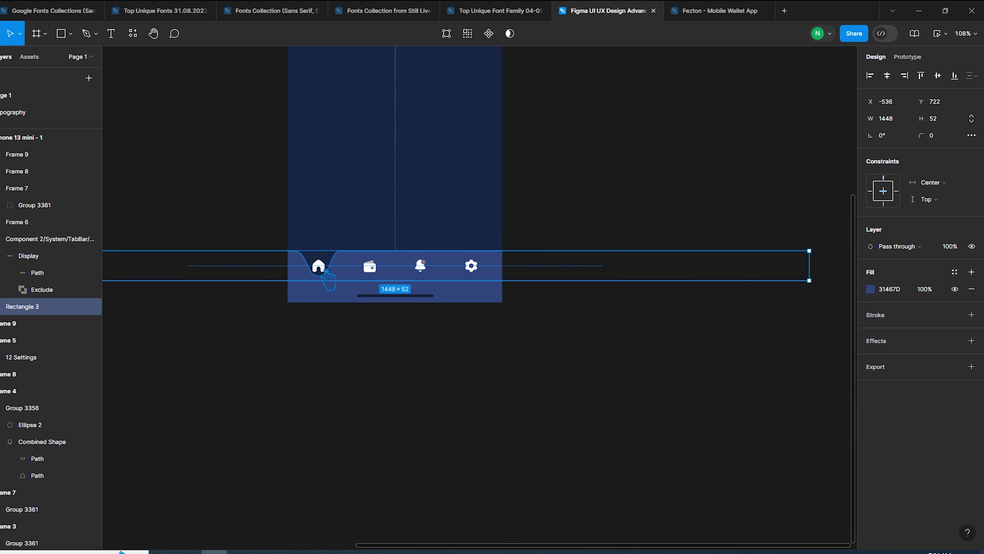
left_click(323, 269)
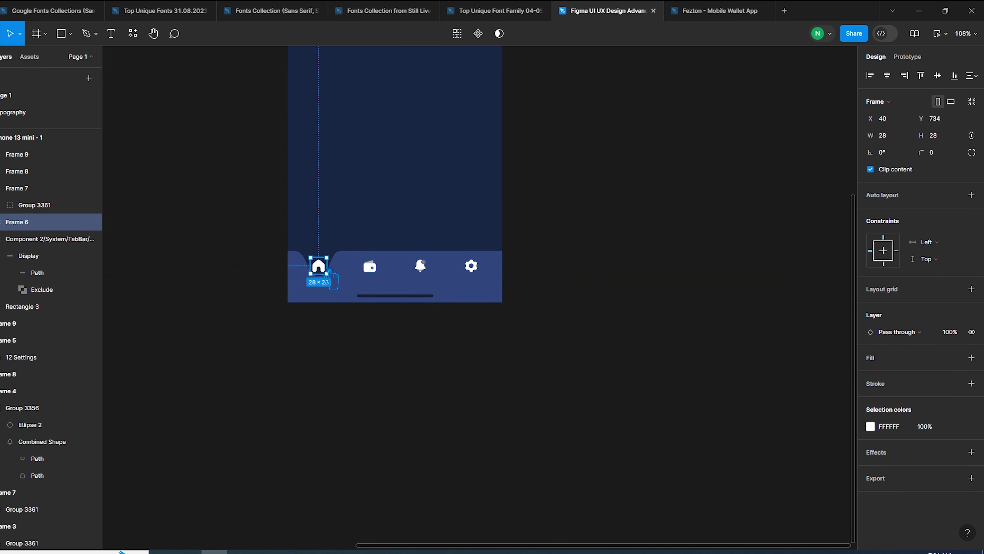
left_click(351, 276)
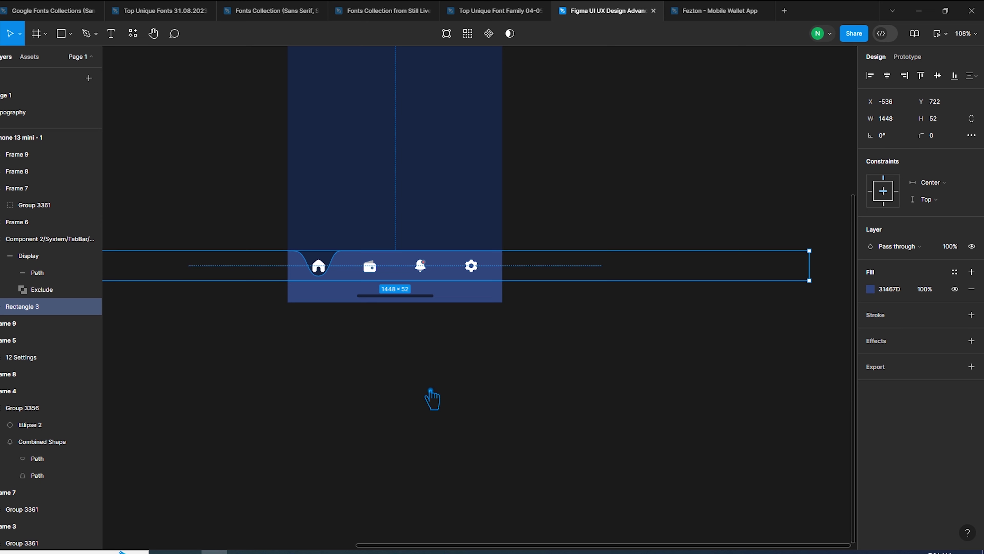
scroll(432, 399, "down", 3)
scroll(438, 308, "up", 3)
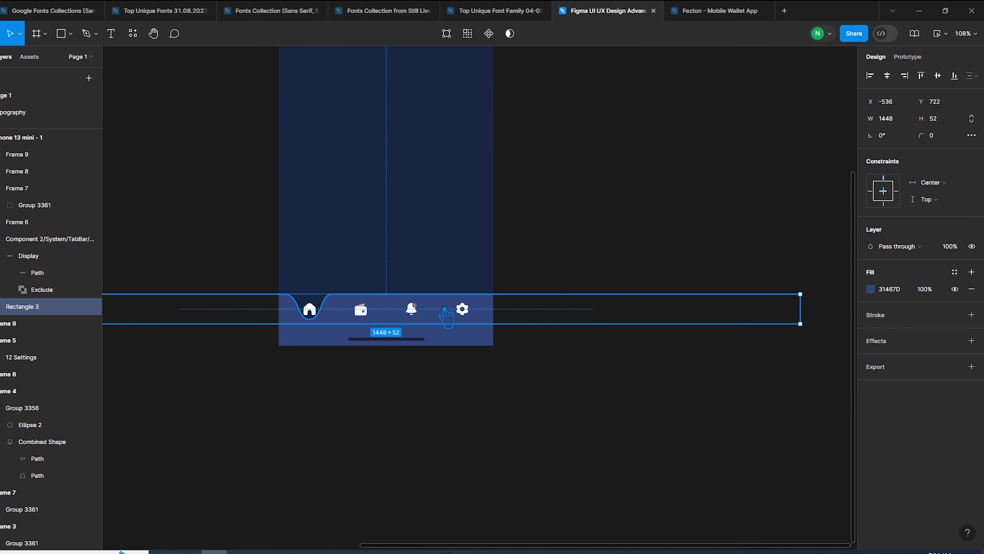
right_click(433, 309)
left_click(483, 340)
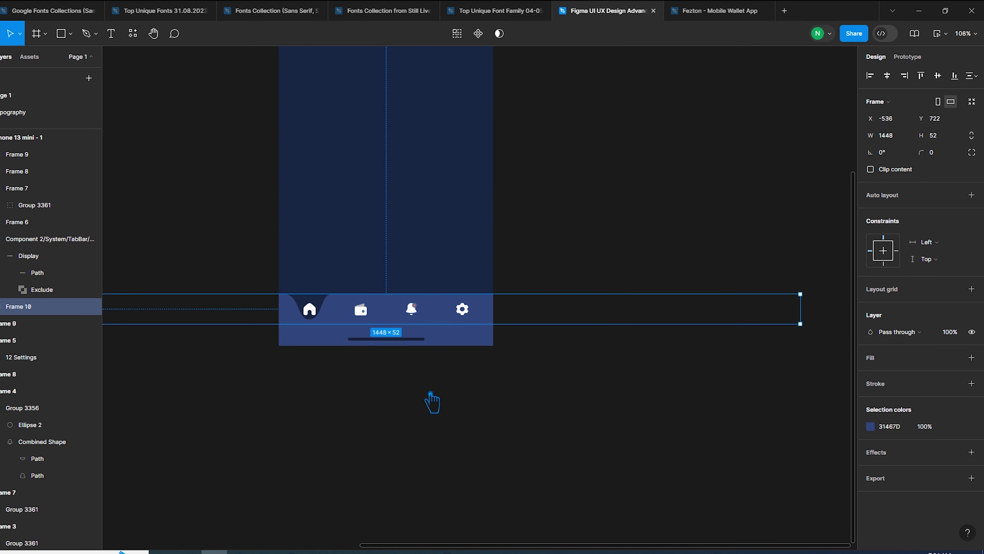
- Move the home, wallet, bell and gear icon frames inside the new Frame 10
left_click(310, 309)
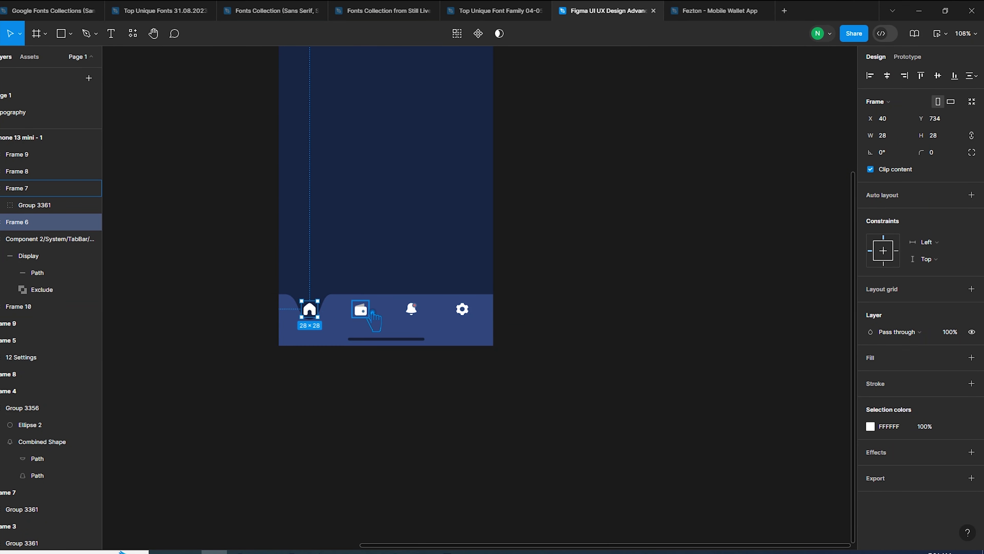
left_click(360, 309, "shift")
left_click(412, 309, "shift")
left_click(463, 309, "shift")
key("ctrl+x")
left_click(499, 323)
key("ctrl+v")
- Spread the four icons evenly across the tab bar and make Frame 10 a component
left_click_drag(161, 312, 467, 316)
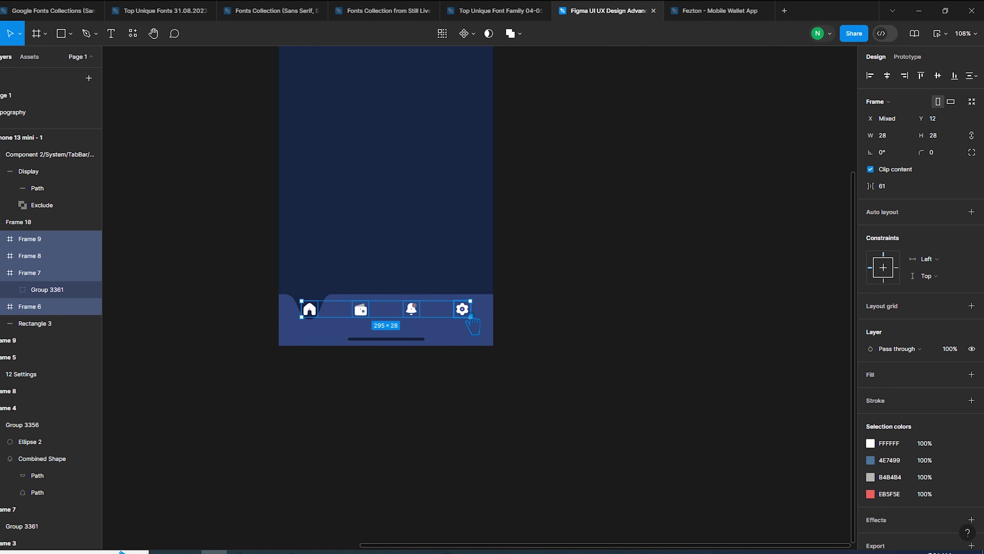
left_click(440, 422)
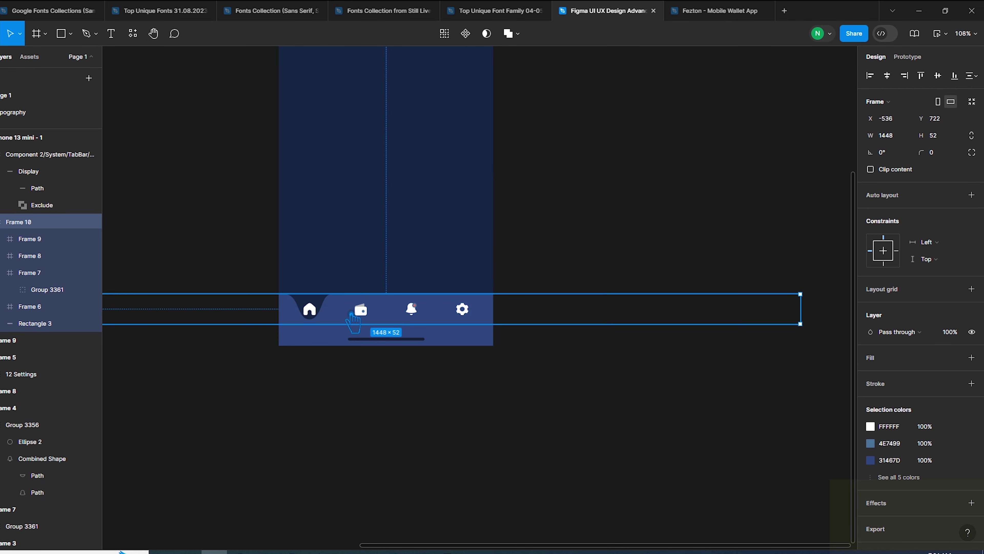
left_click(347, 312)
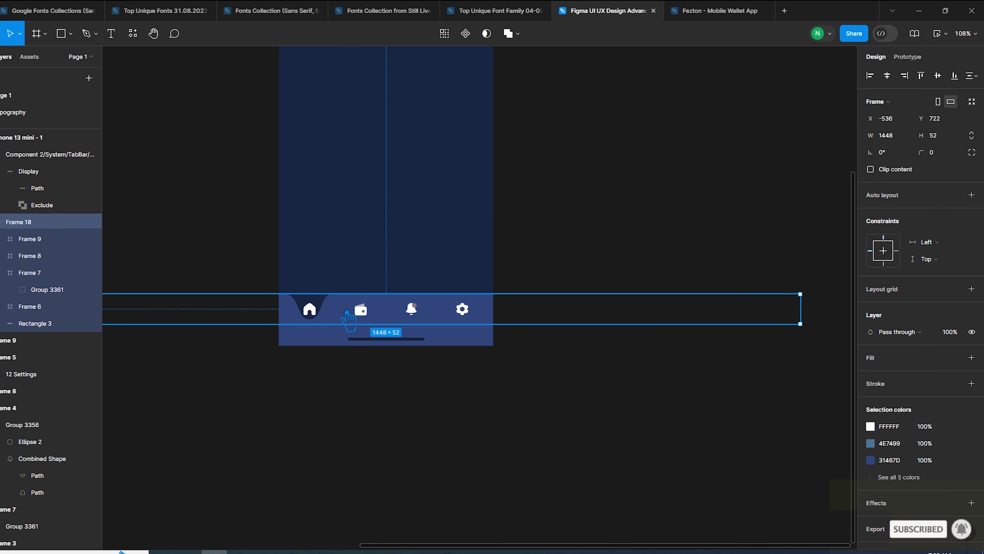
left_click(465, 34)
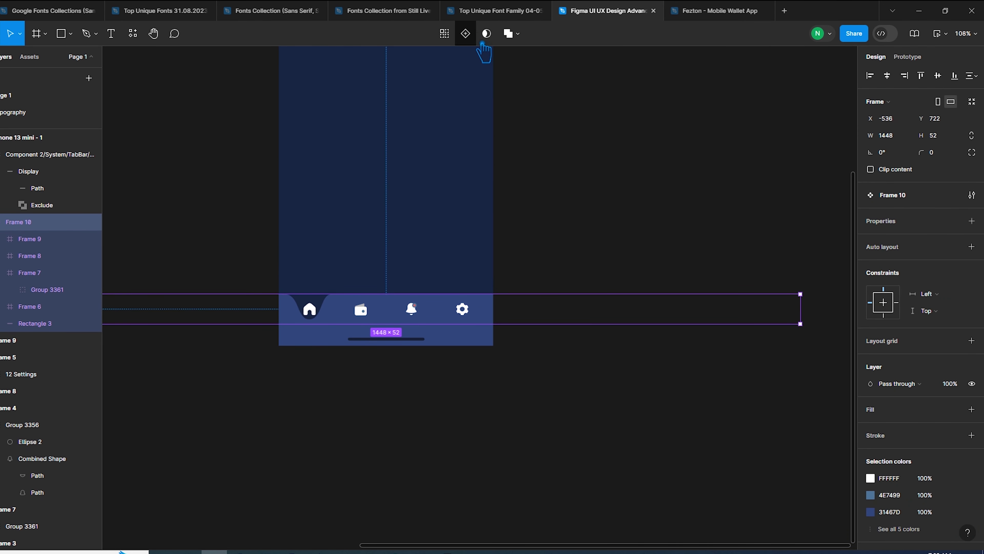
- Add a second variant with its notch moved under the wallet icon
left_click(483, 38)
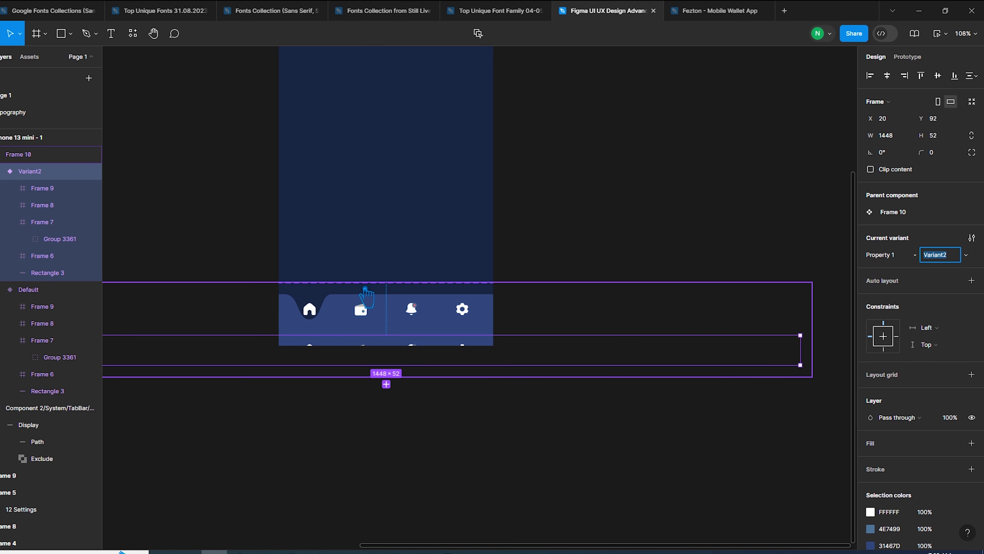
scroll(360, 232, "up", 5)
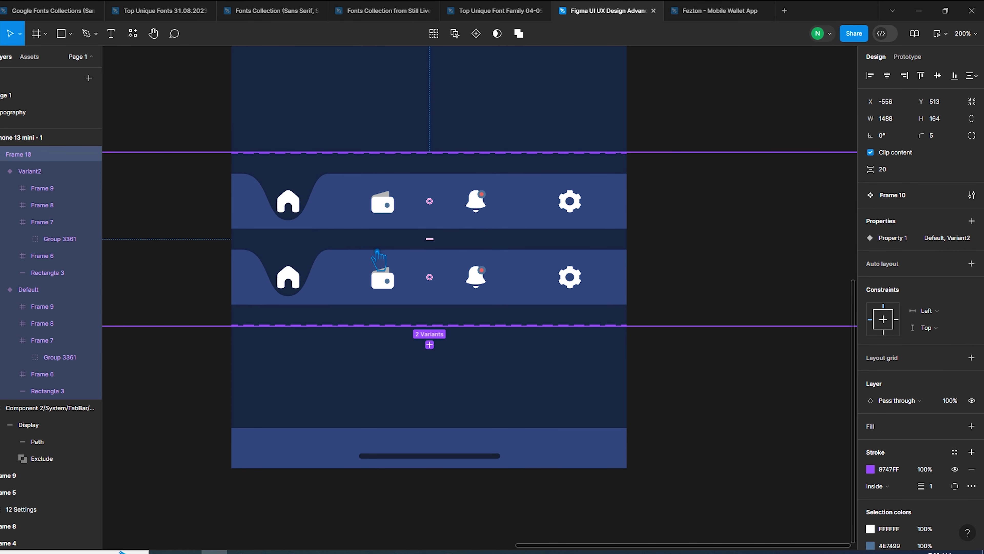
double_click(354, 297)
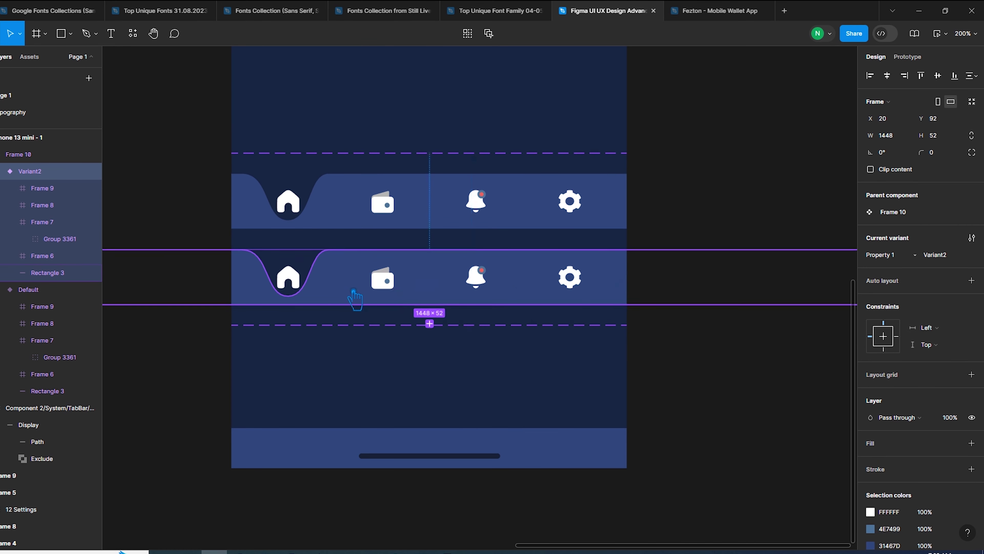
left_click_drag(342, 299, 425, 306)
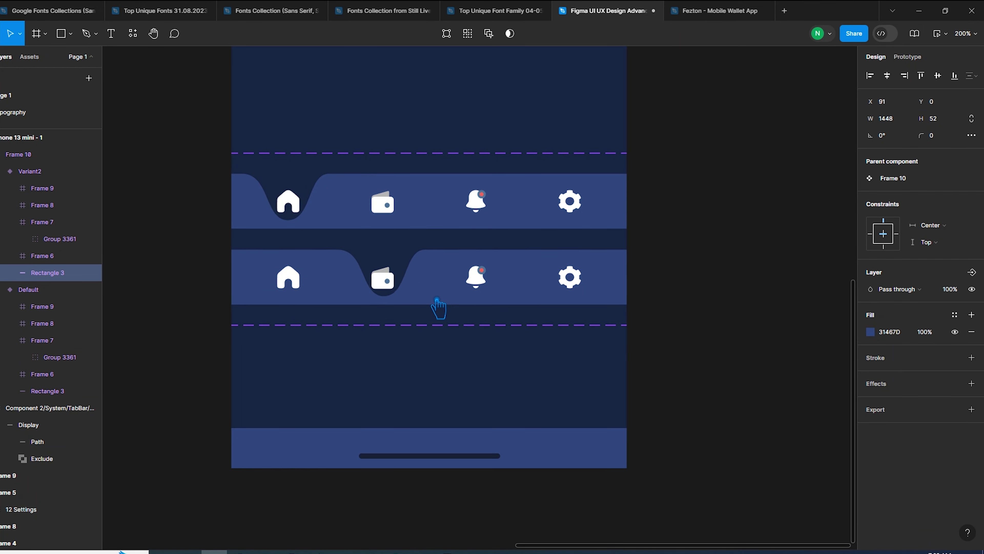
left_click(437, 282)
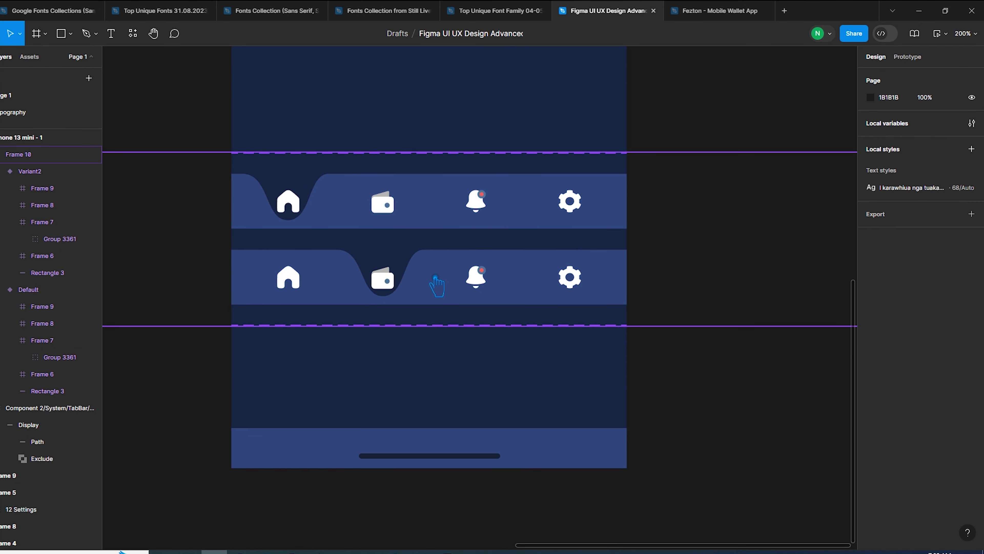
- Add a third variant with its notch moved under the bell icon
left_click(457, 288)
left_click(429, 325)
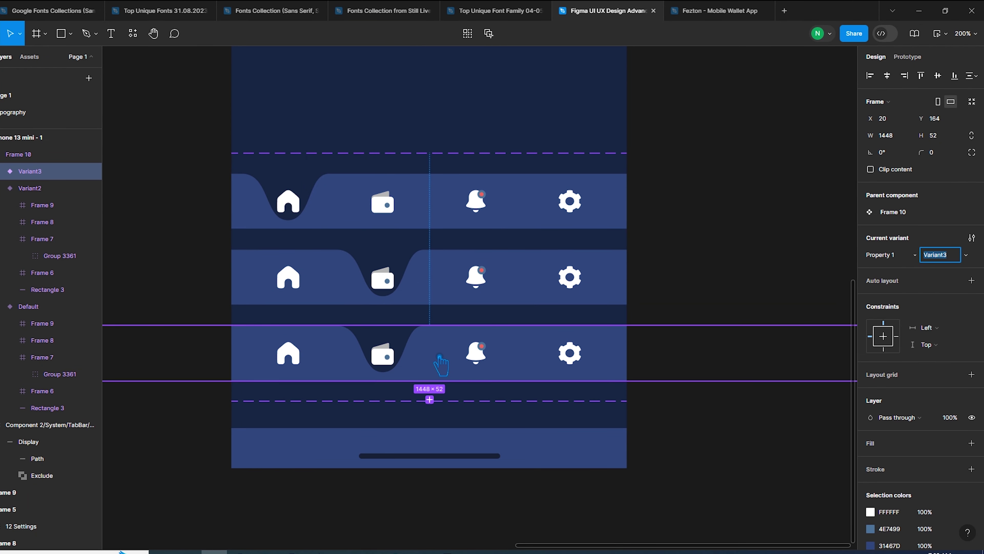
double_click(444, 360)
left_click_drag(448, 361, 522, 366)
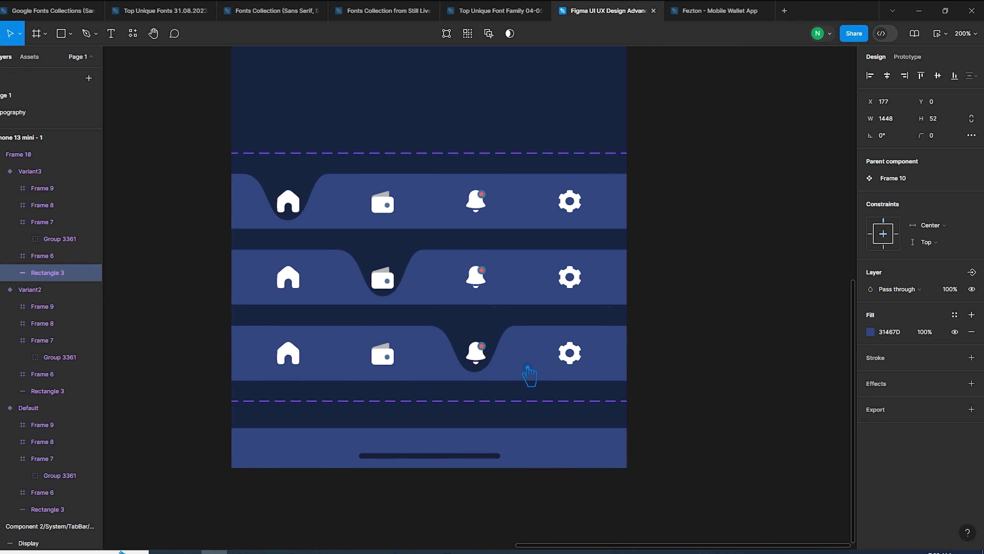
- Add a fourth variant with the notch under the gear, and move the component set higher
key("Escape")
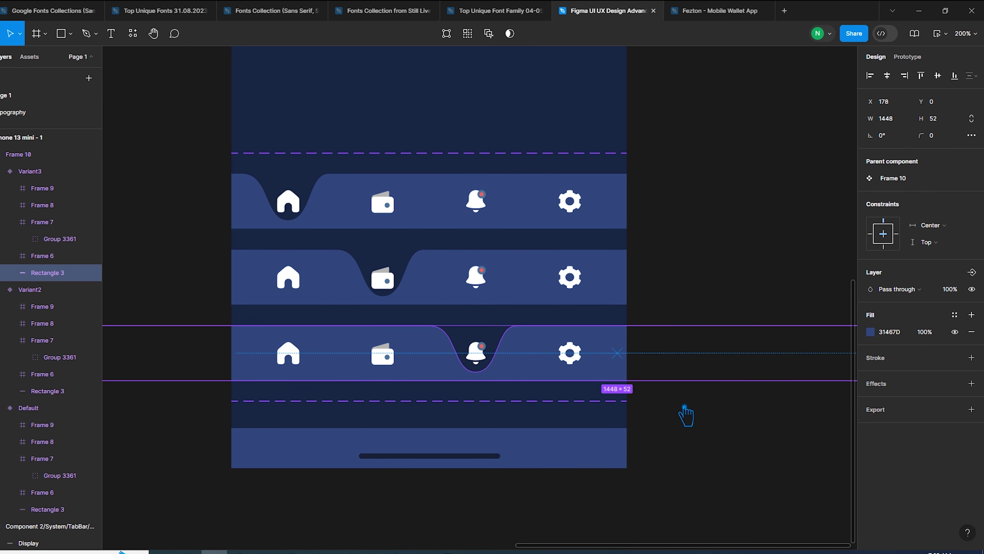
left_click(441, 403)
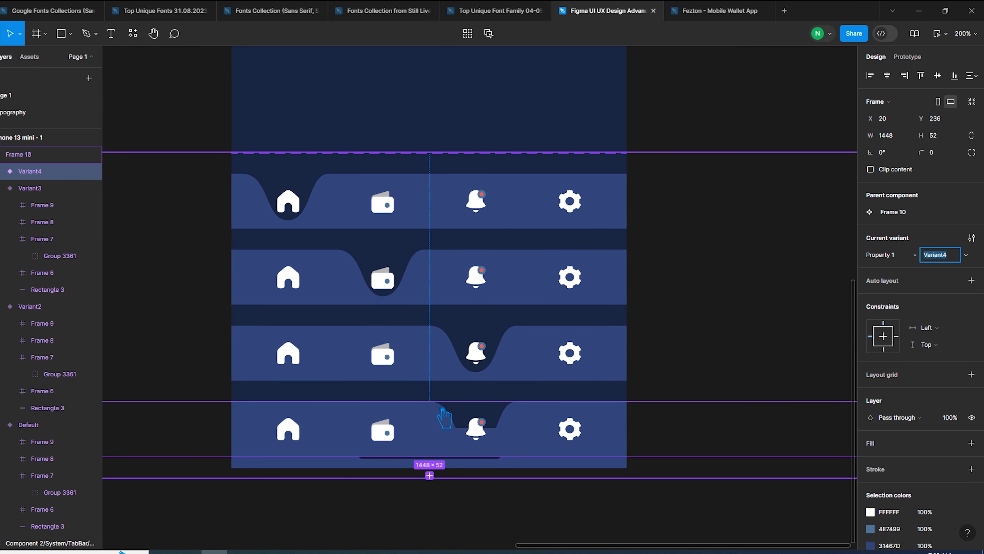
left_click_drag(430, 450, 532, 438)
key("ctrl+z")
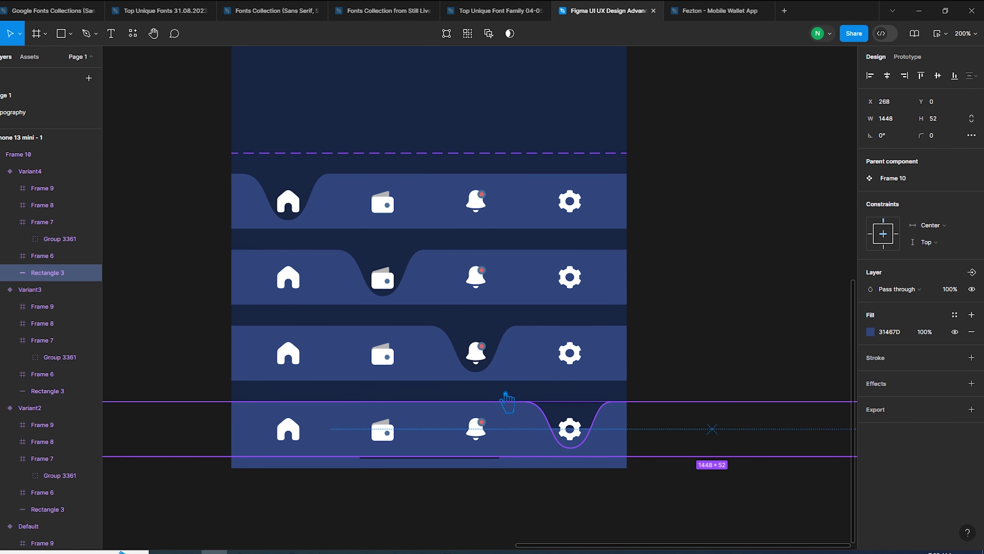
left_click_drag(417, 163, 418, 71)
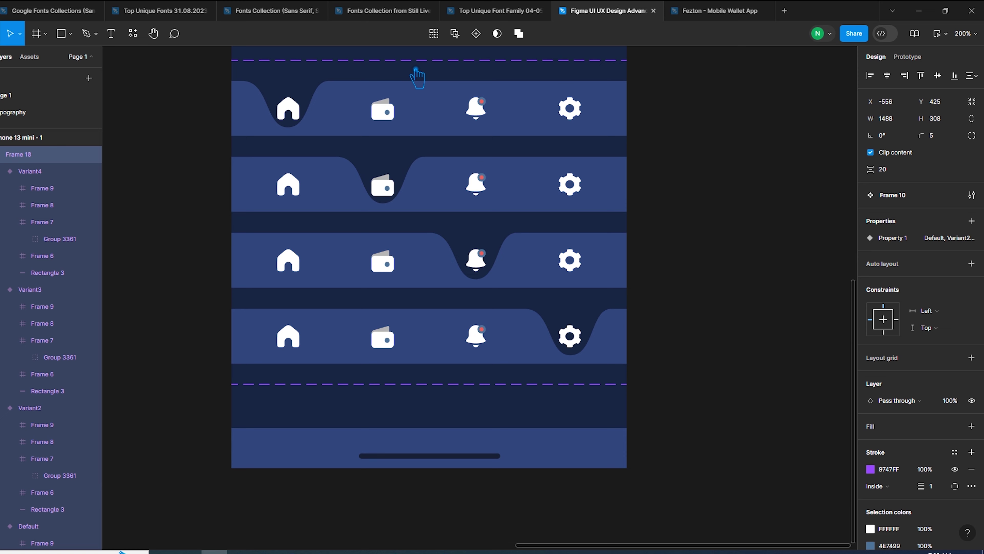
- Raise the home icon about 20 px in the Default variant
double_click(377, 193)
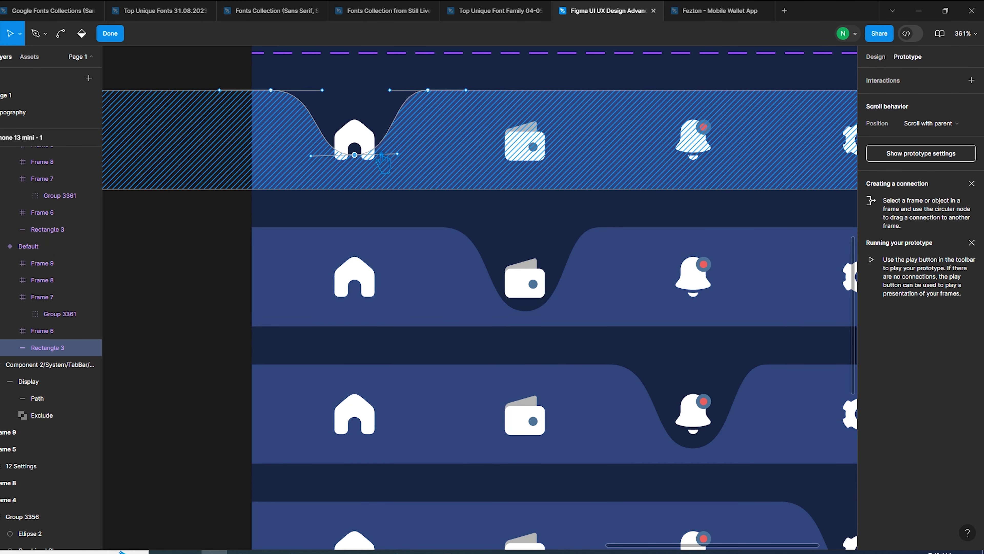
key("Escape")
left_click(370, 145)
key("shift+Up")
key("shift+Up")
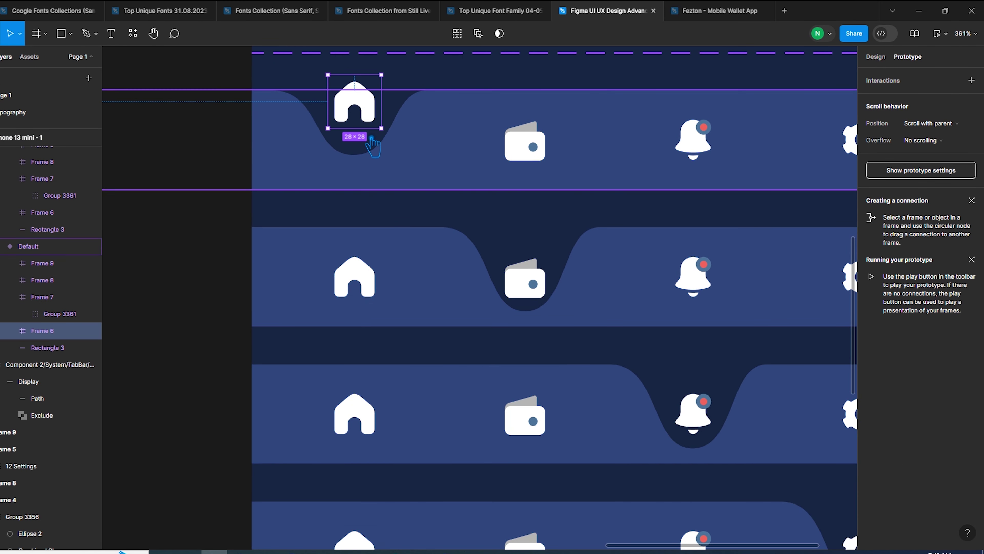
key("Up")
key("Up")
key("Up")
key("Up")
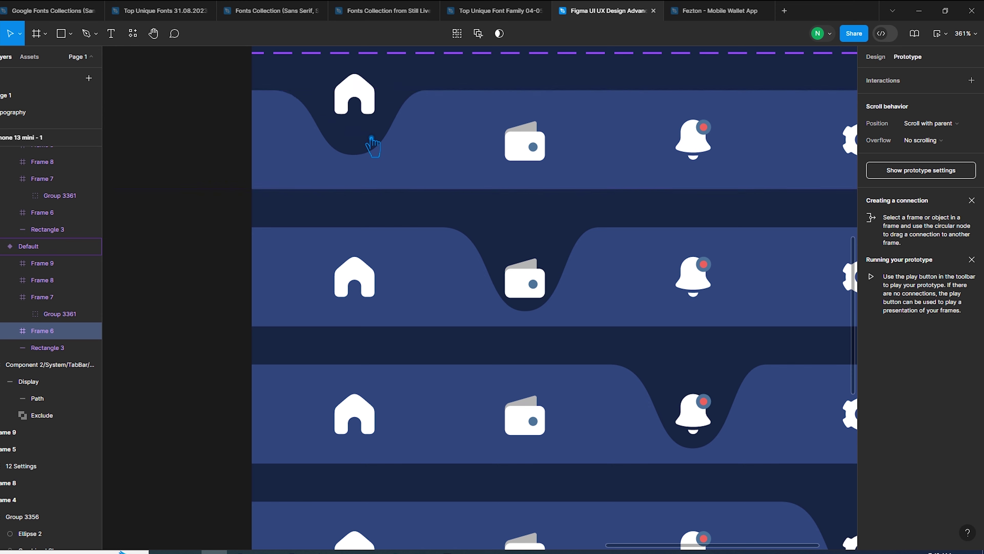
- Raise the Default tab bar path's bottom node to make its dip shallower
double_click(368, 169)
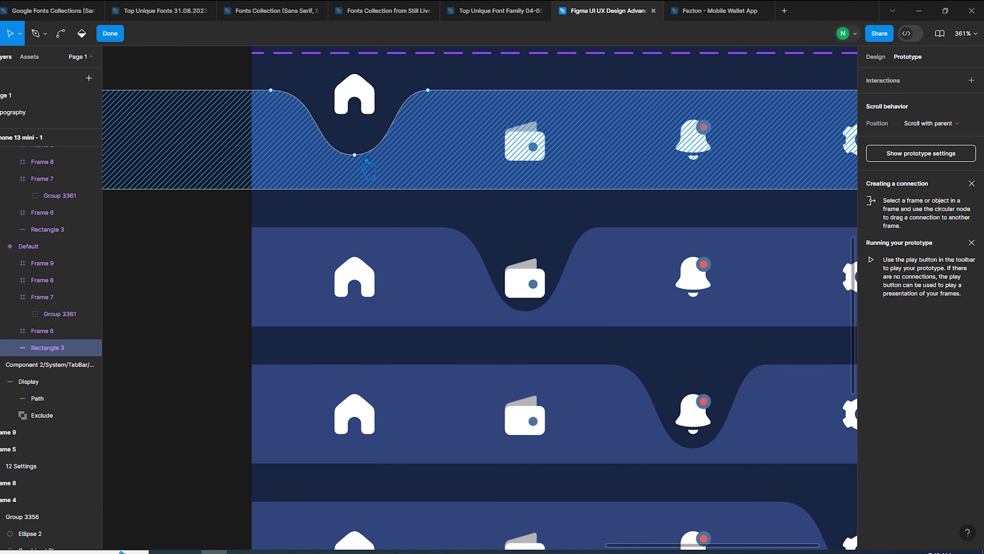
left_click_drag(354, 155, 353, 135)
key("Escape")
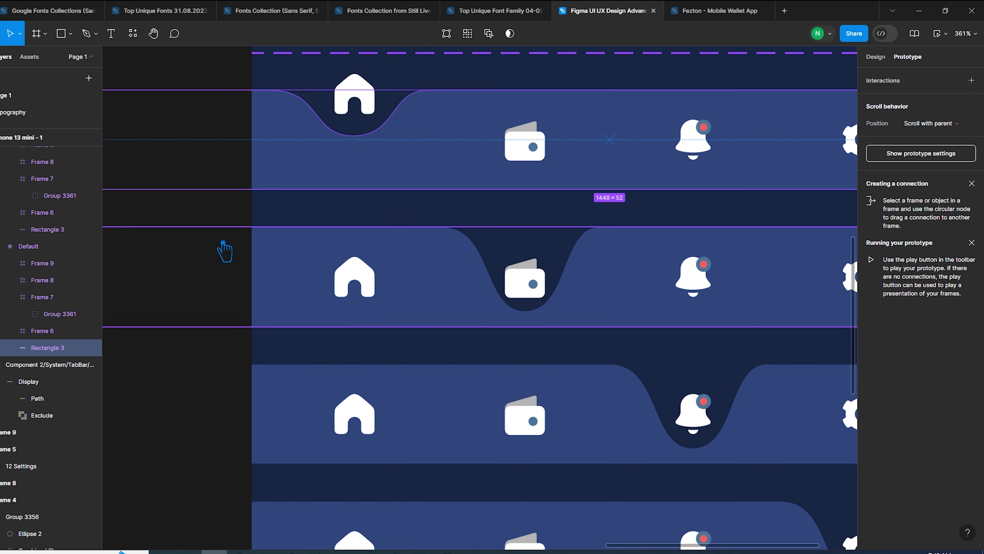
scroll(520, 306, "down", 5)
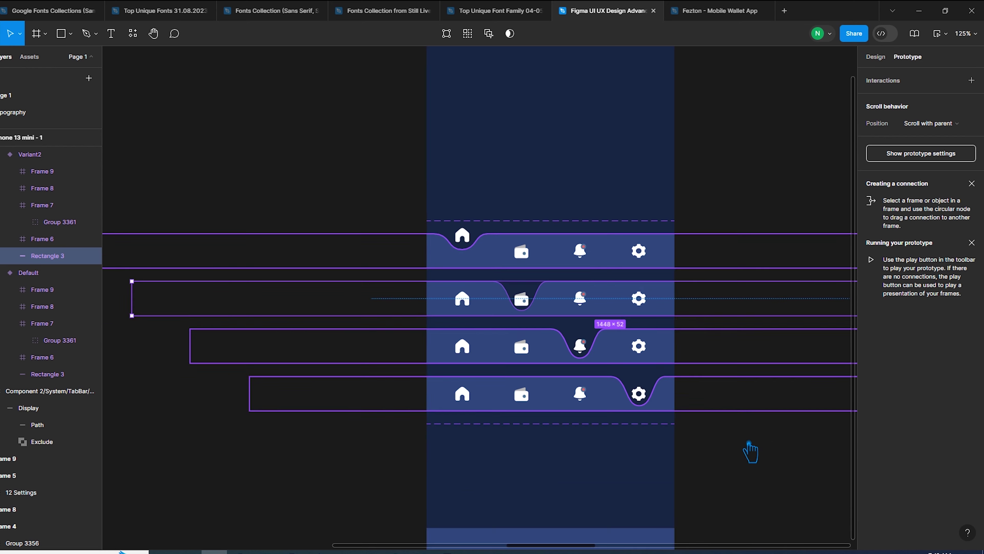
left_click(748, 450)
- Remove the extra duplicated tab bar variants, keeping four in the component set
left_click(576, 333)
key("ctrl+d")
key("ctrl+d")
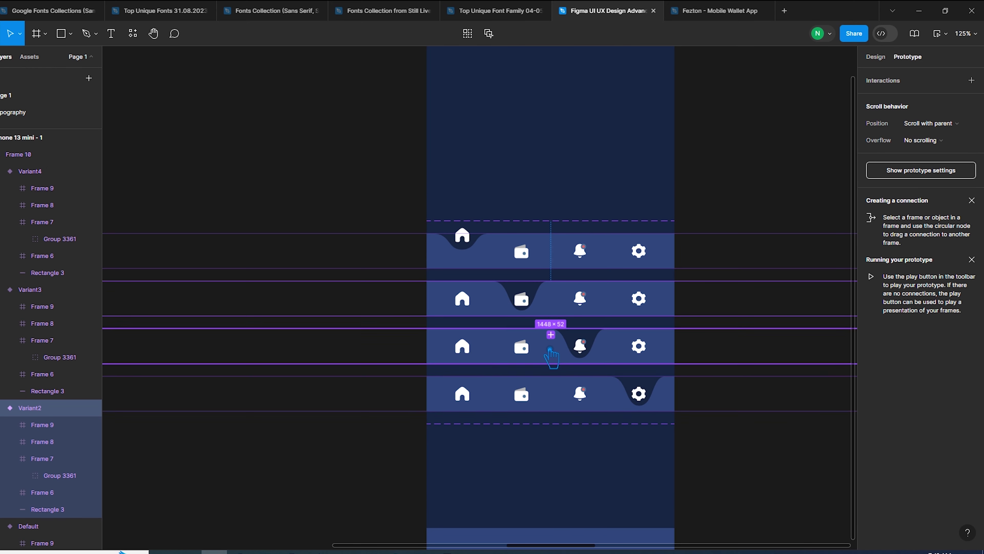
key("Delete")
right_click(564, 392)
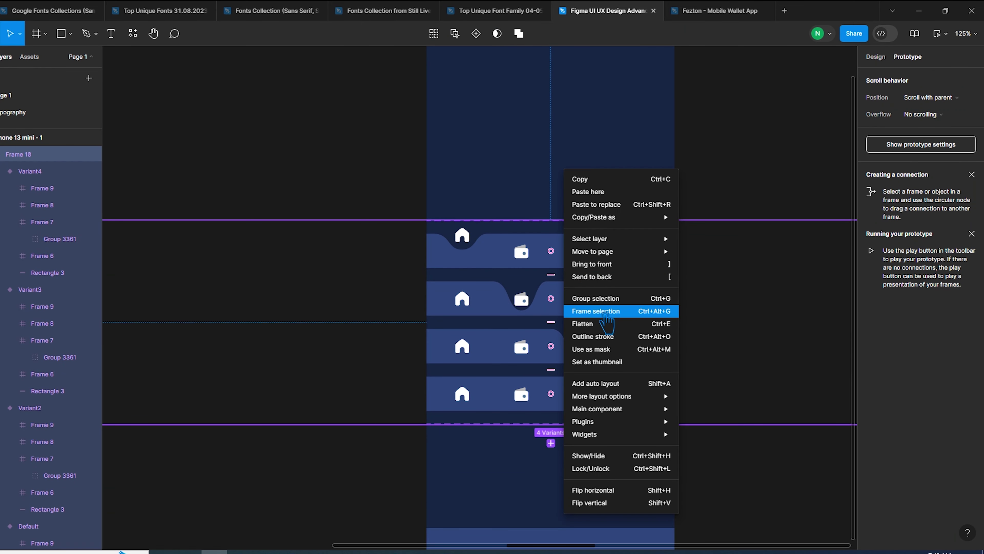
left_click(773, 299)
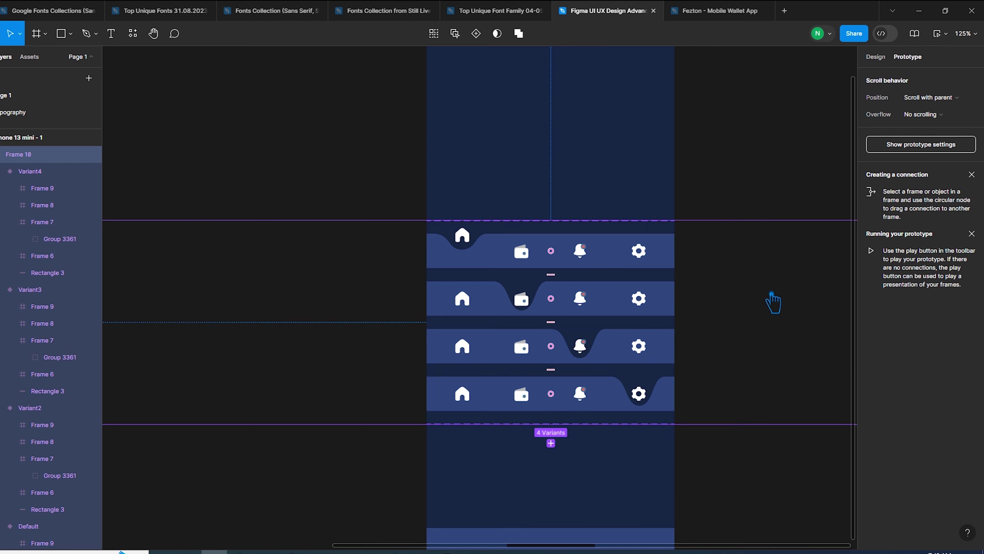
left_click(500, 260)
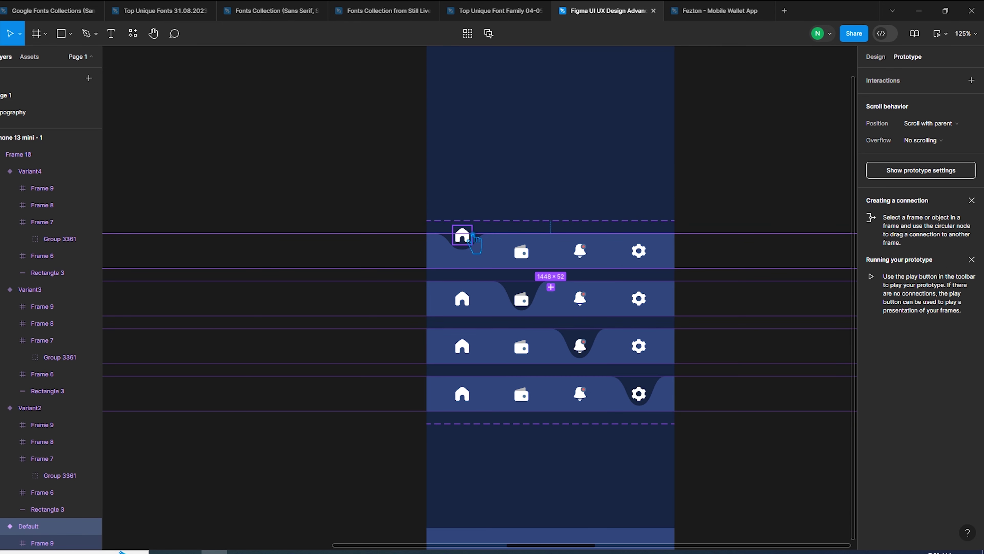
left_click(462, 234)
left_click(364, 165)
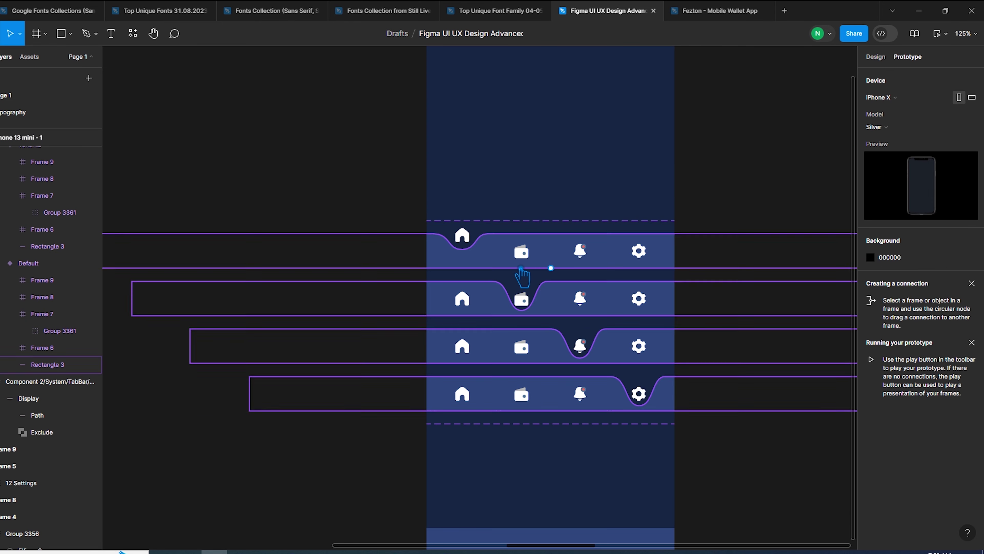
scroll(451, 244, "up", 5)
- Raise the second tab bar's bottom path node to make its dip shallower
left_click(403, 192)
left_click(555, 391)
left_click(534, 378)
double_click(550, 383)
key("shift+Up")
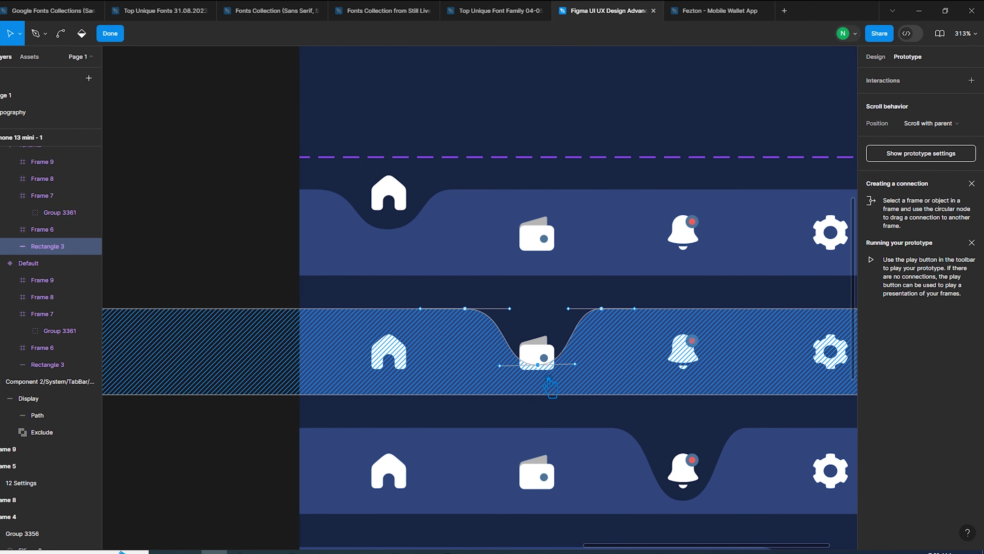
scroll(488, 378, "down", 3)
scroll(487, 378, "right", 5)
- Make the third and gear tab bars' dips shallower by raising their bottom nodes
left_click(488, 378)
double_click(482, 374)
left_click(632, 489)
double_click(632, 486)
left_click_drag(631, 485, 632, 440)
left_click(633, 438)
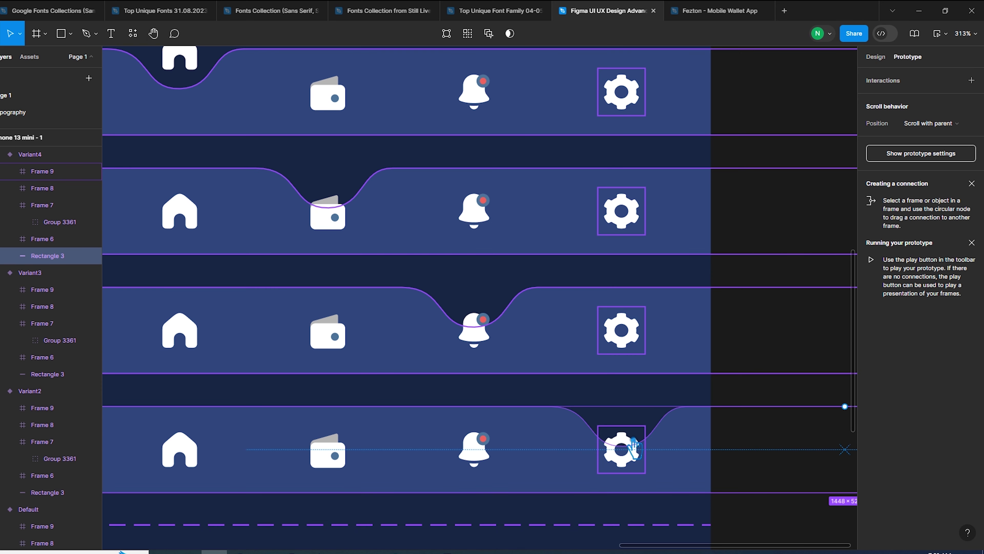
- Move the bell and wallet icons up into their dips and select the home icon
left_click_drag(473, 329, 473, 296)
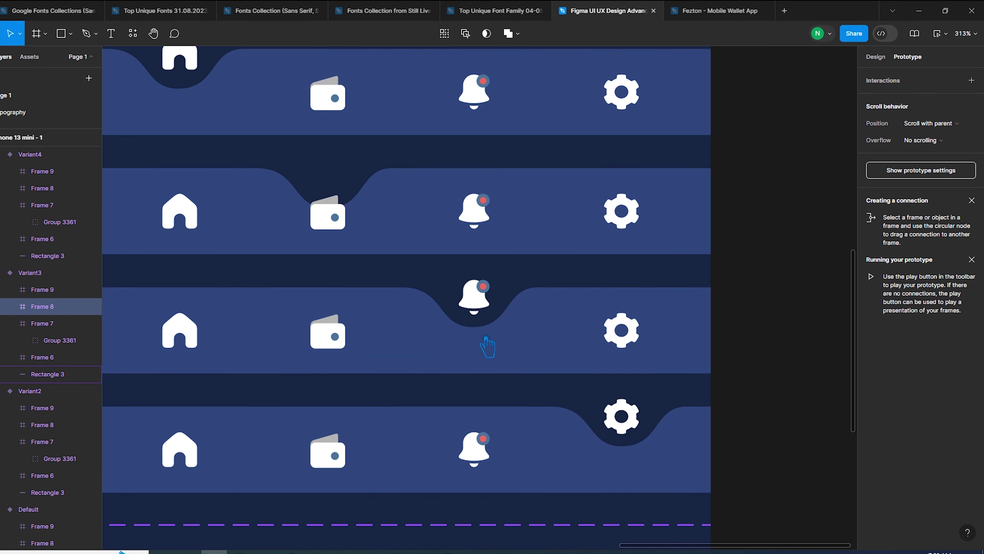
mouse_move(328, 214)
left_mouse_down()
mouse_move(327, 180)
mouse_move(333, 253)
mouse_move(353, 267)
left_mouse_up()
left_click(779, 219)
scroll(779, 219, "down", 5, "ctrl")
left_click(329, 186)
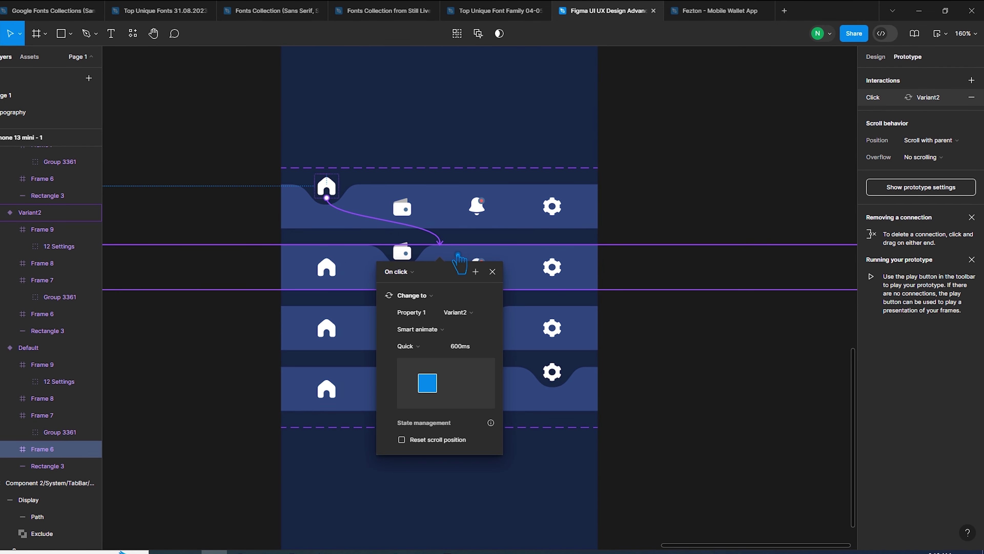
- Confirm Smart animate, then link the home icons in rows 2–4 to the next variant and Default
left_click(444, 328)
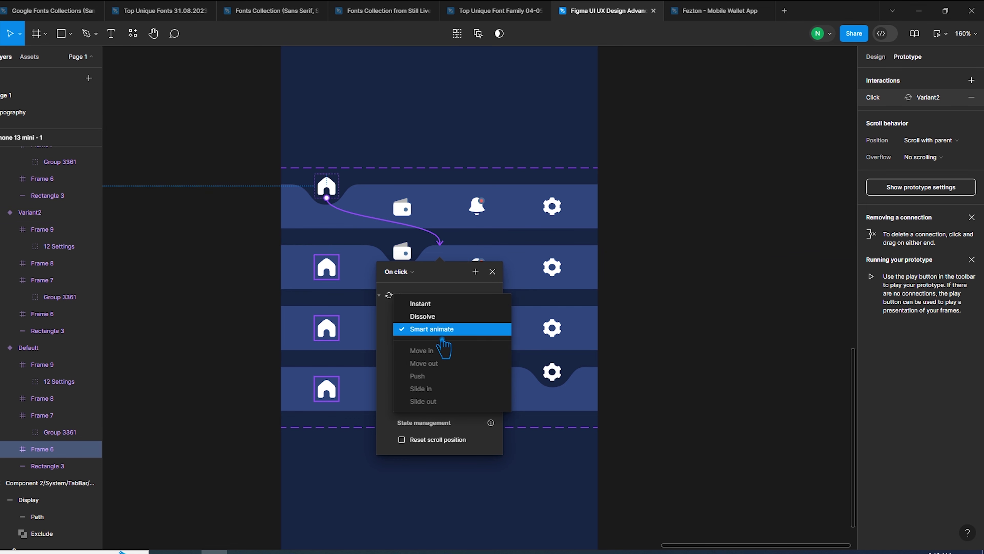
left_click(445, 346)
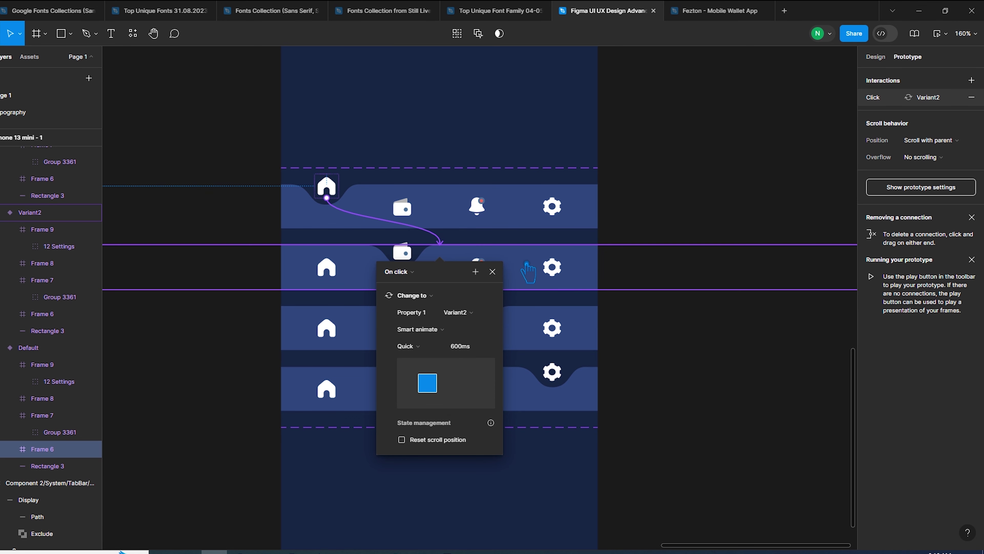
key("Escape")
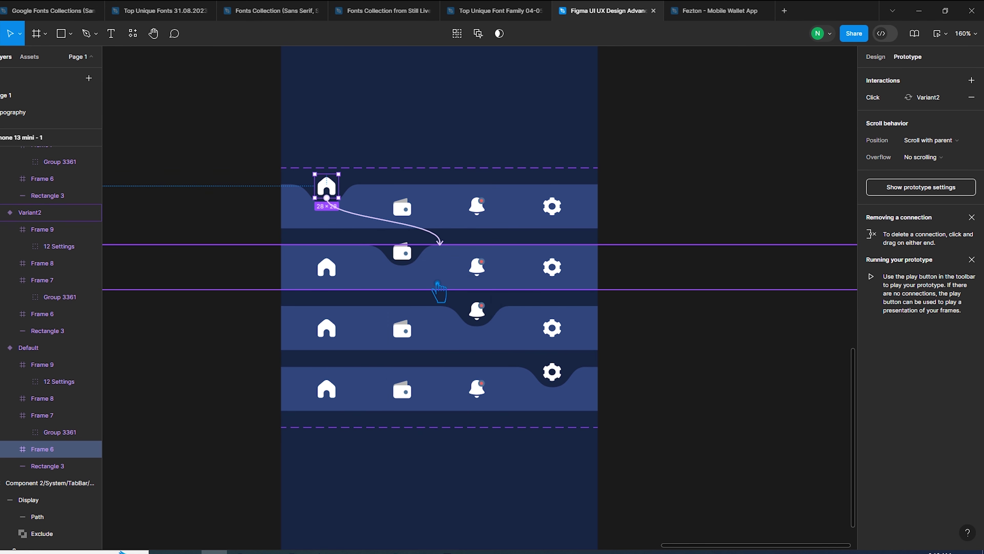
left_click(335, 278)
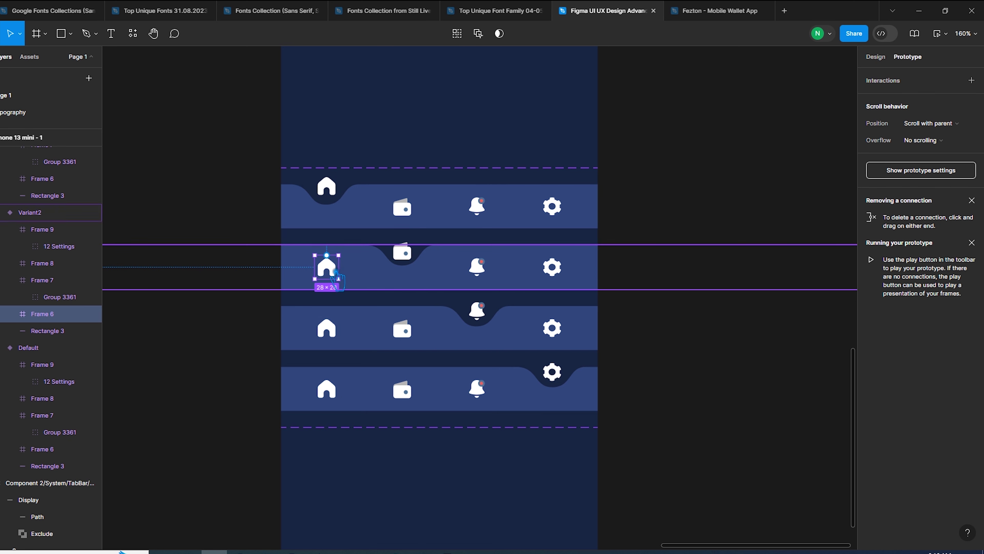
left_click_drag(338, 267, 438, 318)
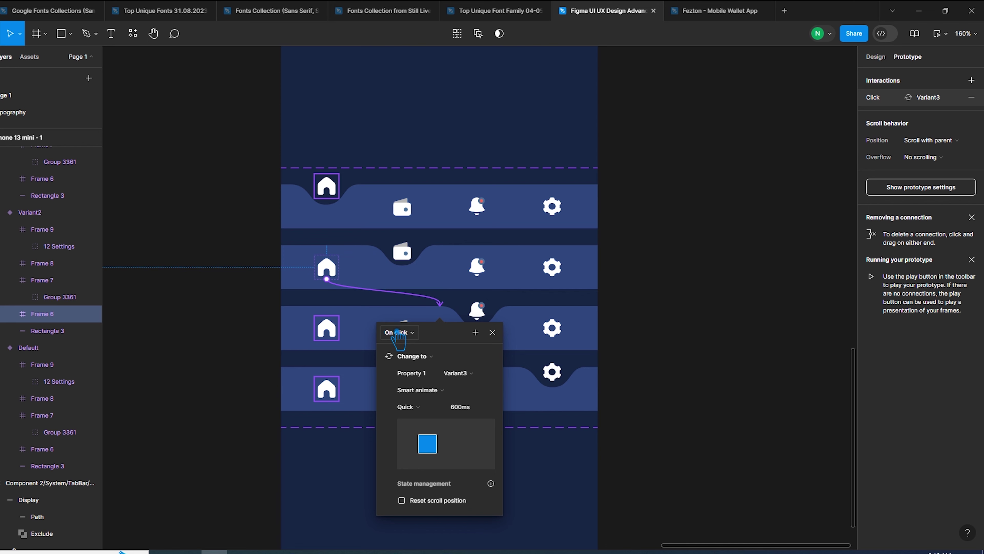
left_click(327, 329)
mouse_move(338, 328)
left_mouse_down()
mouse_move(395, 387)
mouse_move(382, 229)
left_mouse_up()
left_click(333, 392)
- Link each row's wallet icon to the next variant, the last looping back to Default
left_click(410, 218)
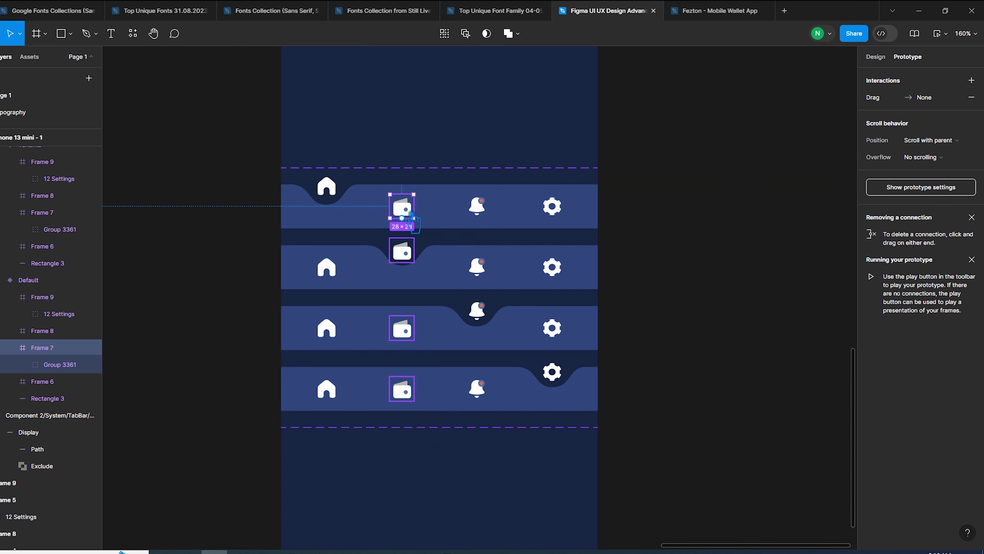
mouse_move(401, 217)
left_mouse_down()
mouse_move(431, 250)
mouse_move(460, 325)
left_mouse_up()
left_click(402, 251)
left_click(402, 330)
left_click_drag(402, 339, 459, 394)
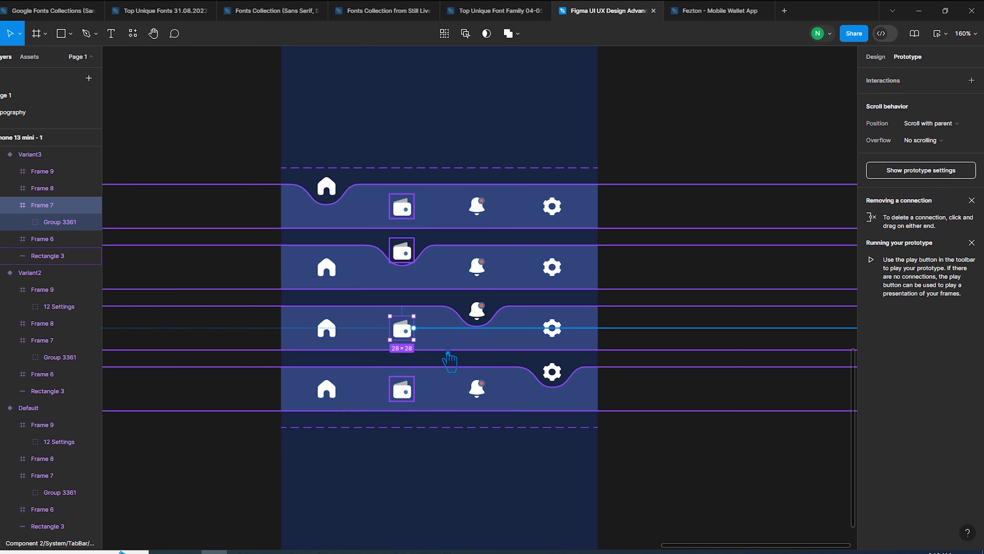
left_click(405, 390)
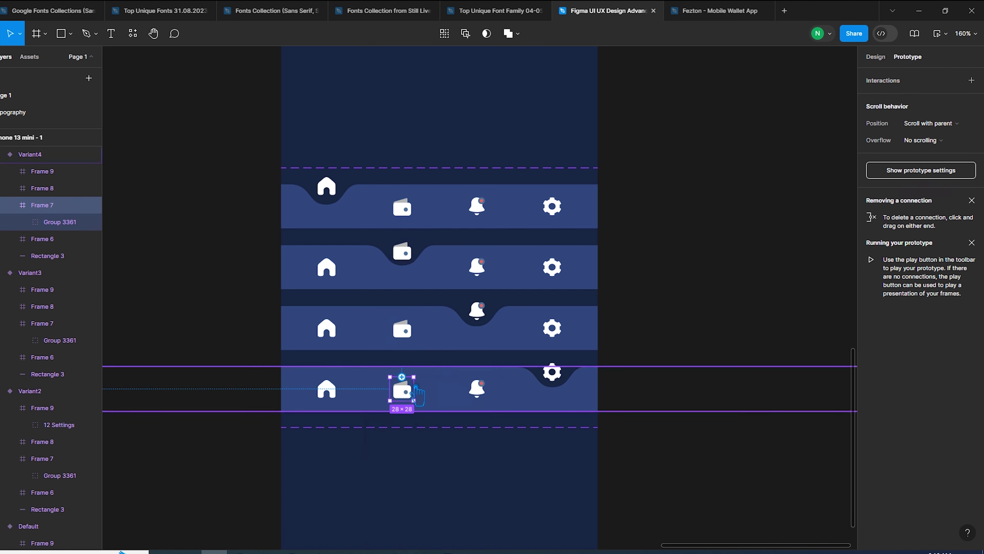
left_click_drag(401, 376, 476, 210)
- Link each row's bell icon to the next variant, dismissing an upgrade prompt
left_click(480, 209)
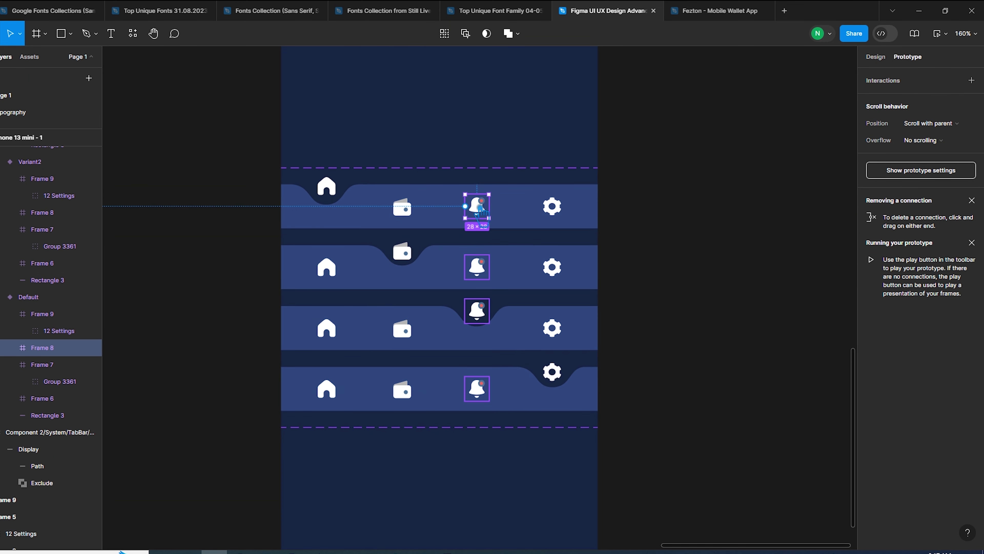
left_click_drag(478, 218, 520, 281)
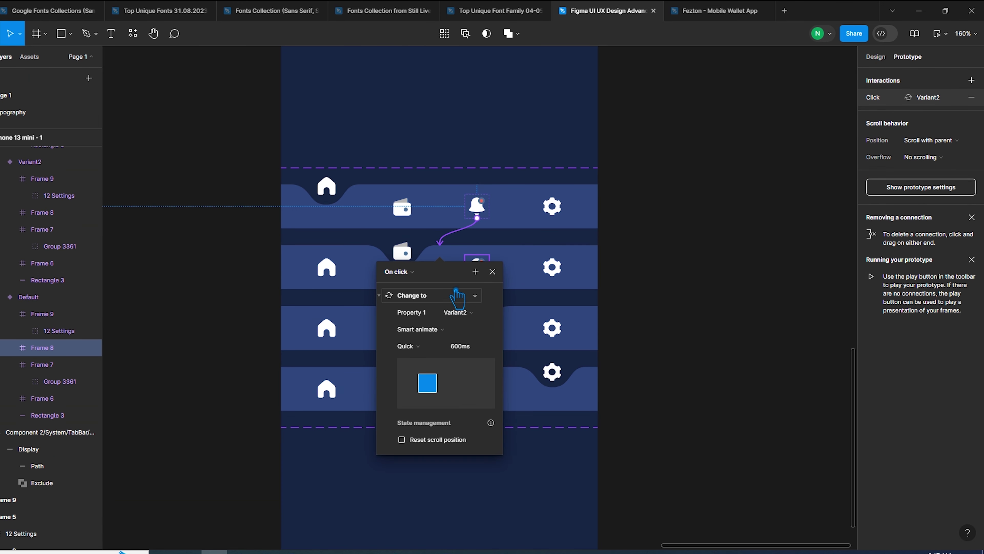
left_click(477, 267)
left_click_drag(477, 278, 495, 393)
left_click(477, 313)
left_click(476, 393)
left_click(650, 163)
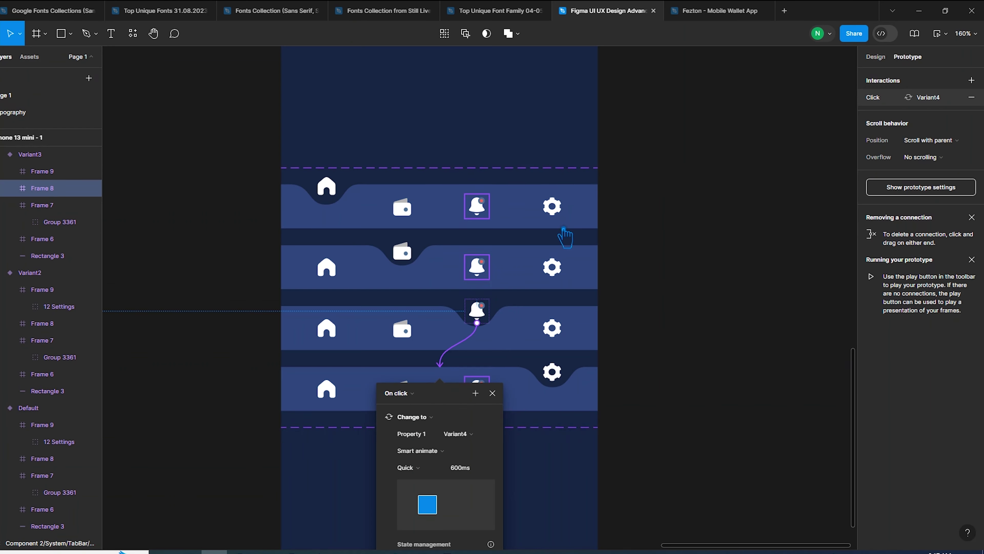
left_click(493, 393)
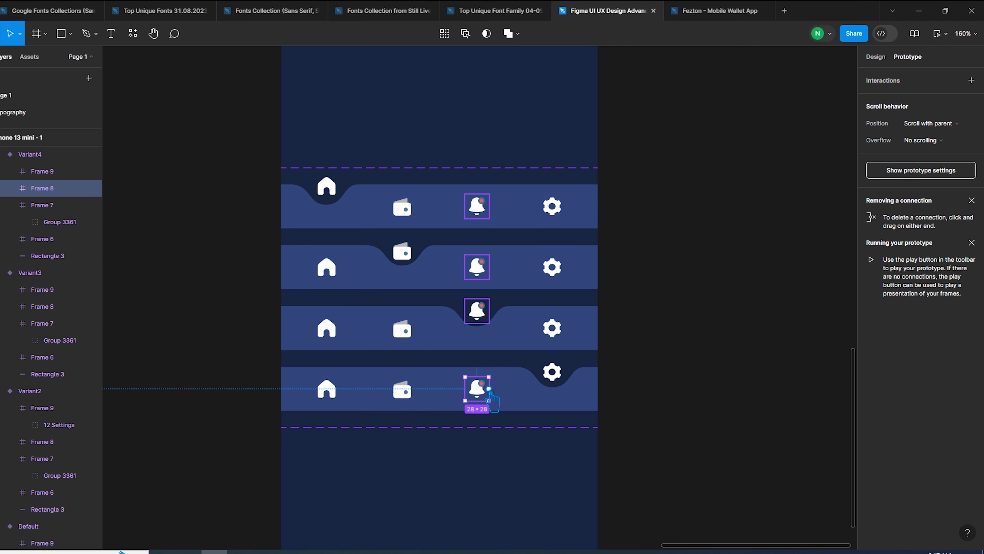
- Link each row's gear icon to the next variant, the fourth looping back to Default
left_click(554, 209)
mouse_move(563, 220)
left_mouse_down()
mouse_move(569, 286)
mouse_move(552, 374)
left_mouse_up()
left_click(552, 266)
left_click(554, 331)
left_click(563, 383)
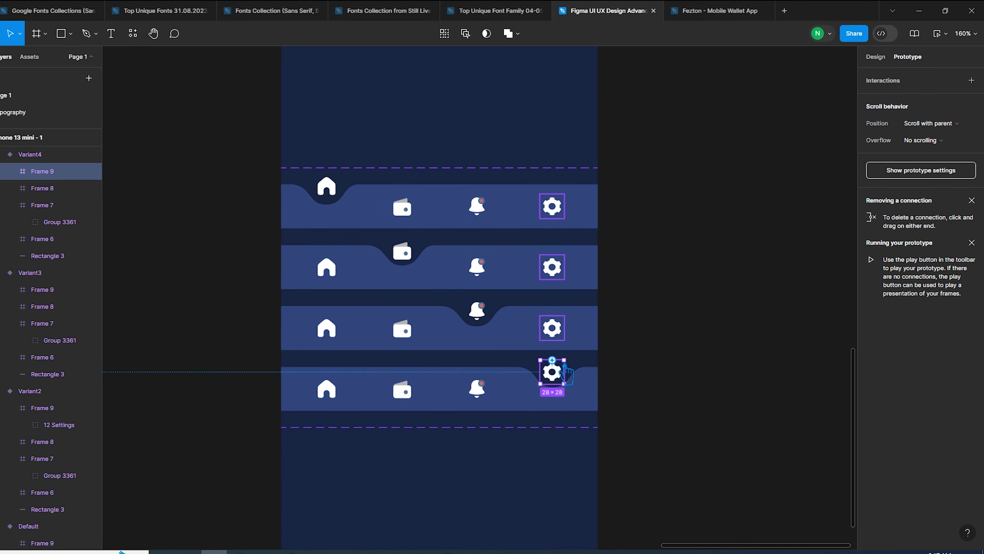
left_click_drag(552, 360, 566, 220)
left_click(513, 267)
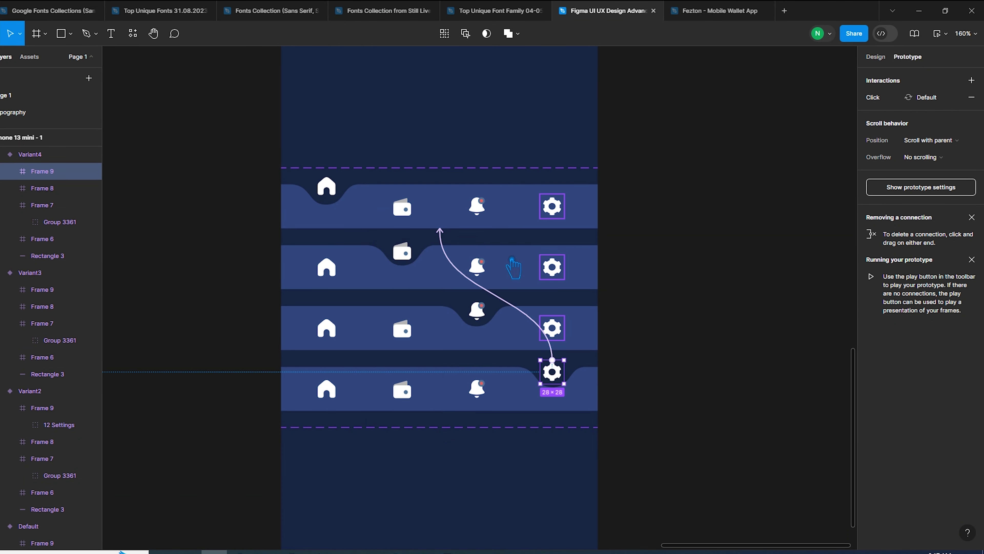
- Select the whole iPhone 13 mini frame to run the prototype
scroll(513, 267, "up", 5)
left_click(306, 114)
left_click(945, 34)
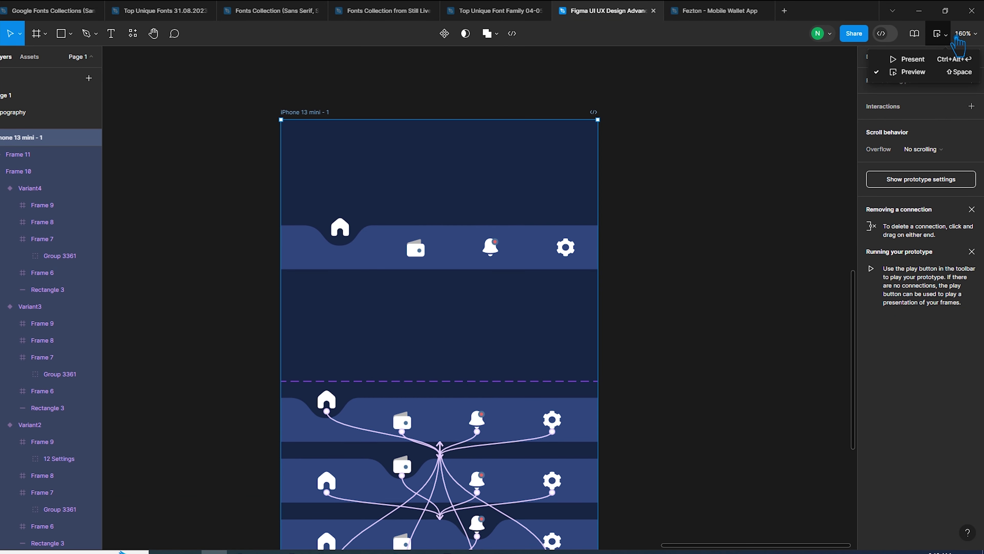
- Open Preview for the iPhone 13 mini frame and click a tab icon to test the notch animation
left_click(918, 72)
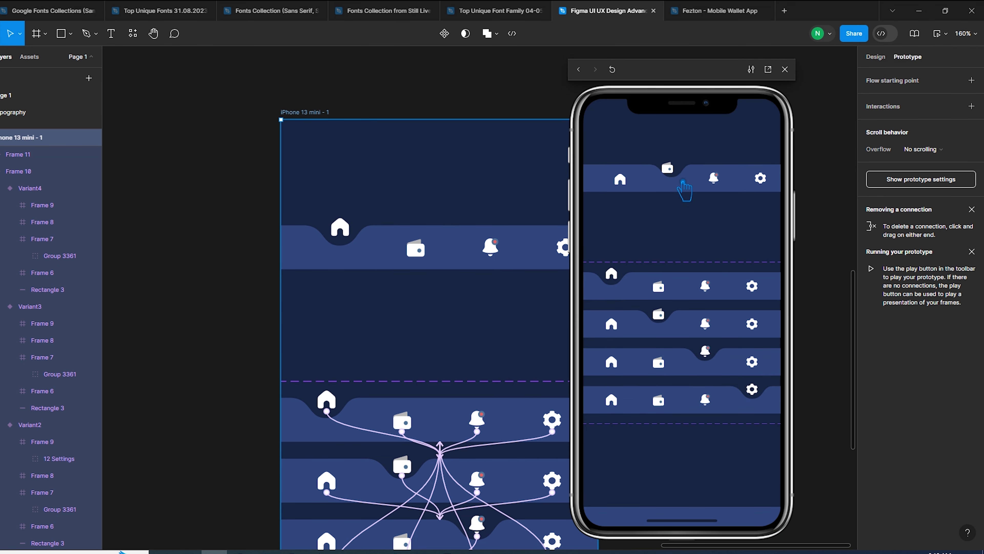
left_click(767, 182)
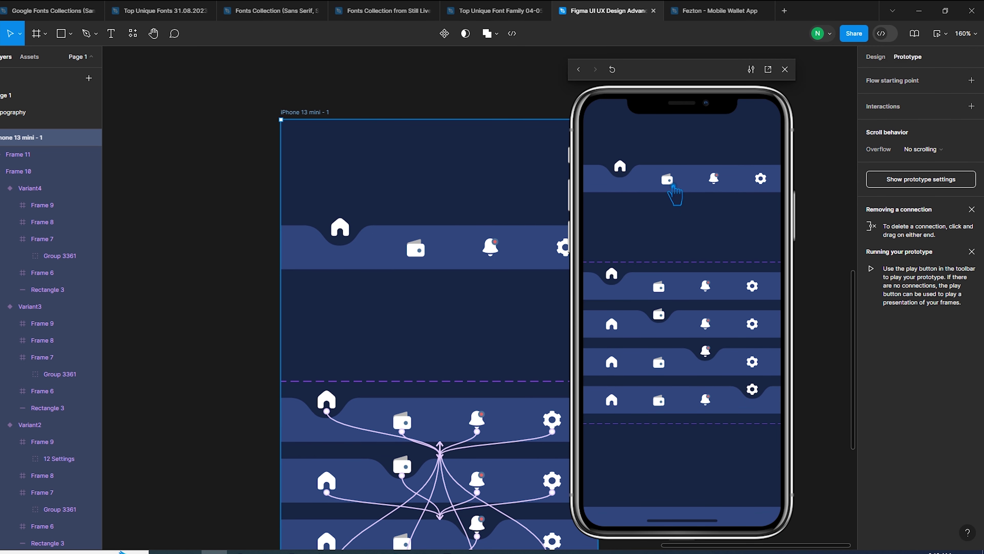